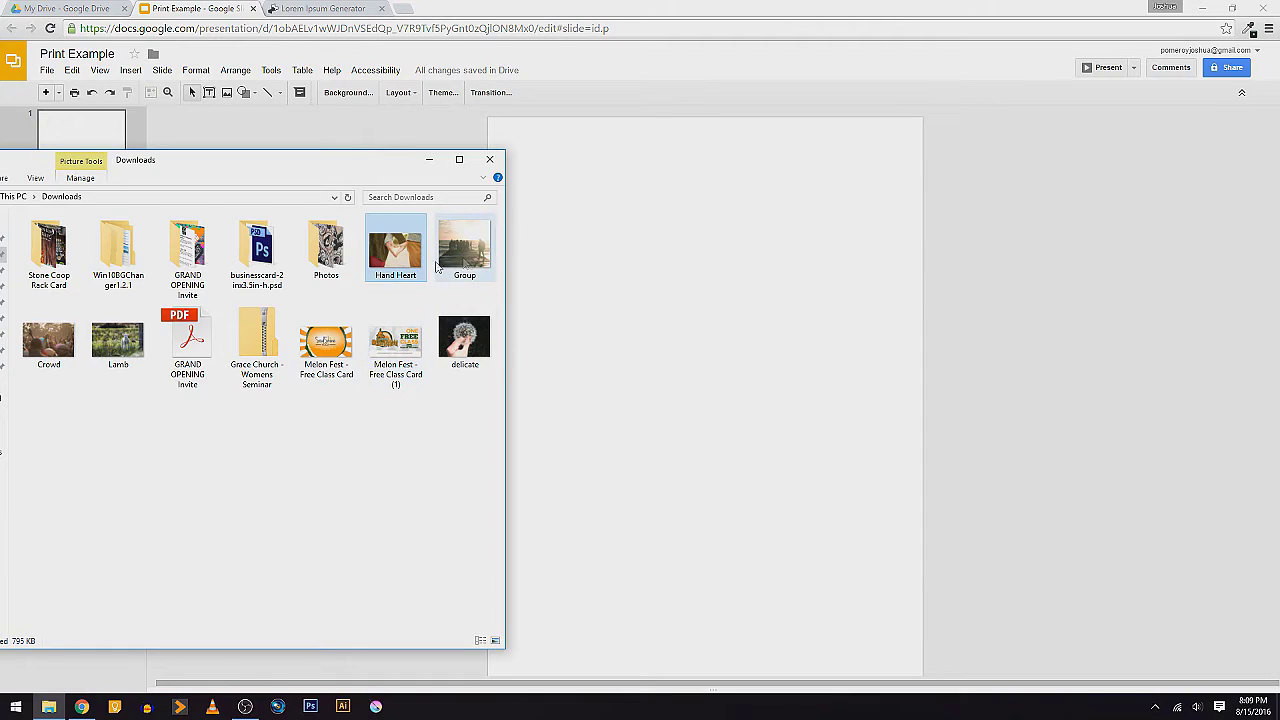
Insert the Hand Heart picture from the Downloads folder onto the slide, filling the upper part of the page.
drag(399, 262, 706, 266)
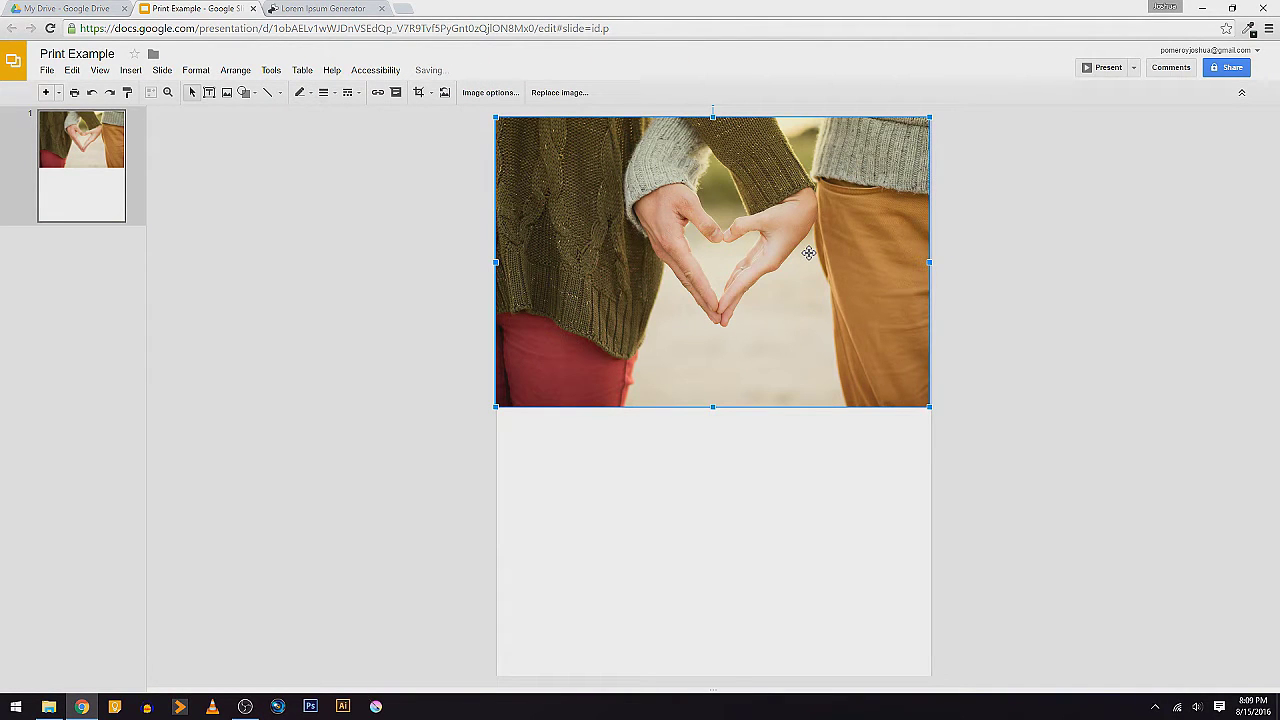
click(1050, 309)
Draw a text box in the blank area below the photo and enter "BIG HEADLINE GOES HERE".
click(209, 92)
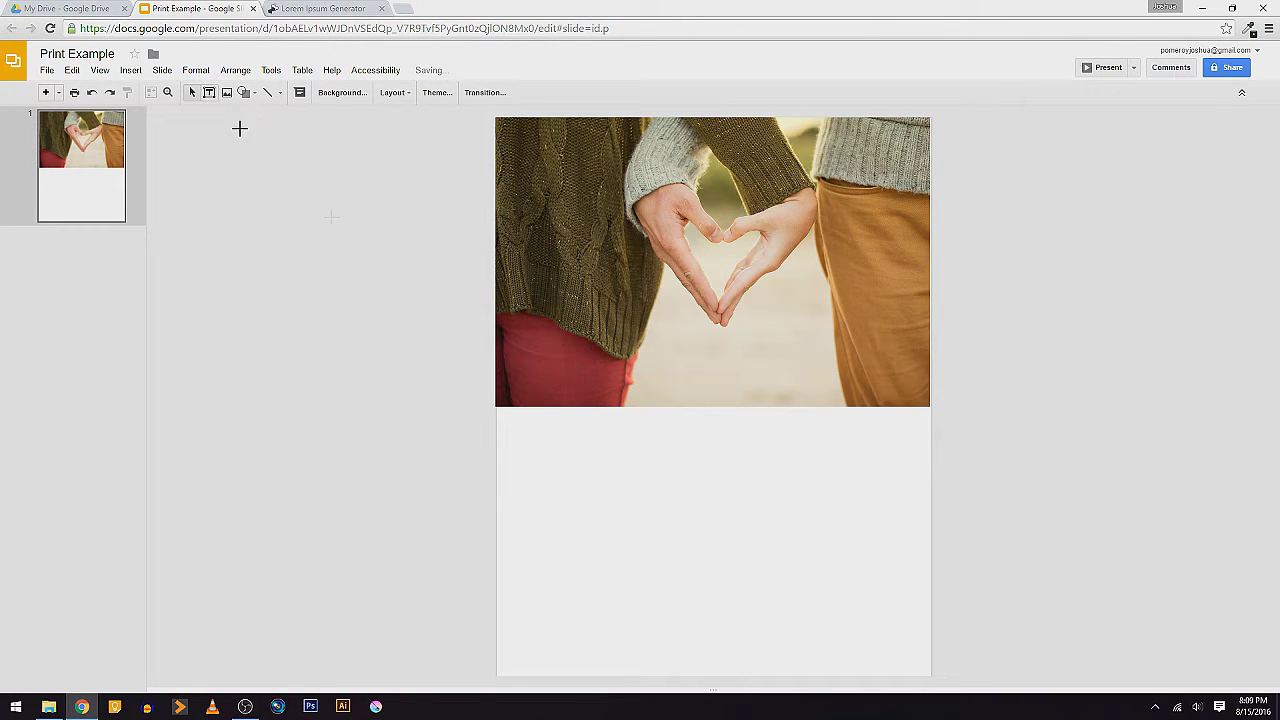
drag(527, 429, 711, 649)
drag(650, 429, 668, 429)
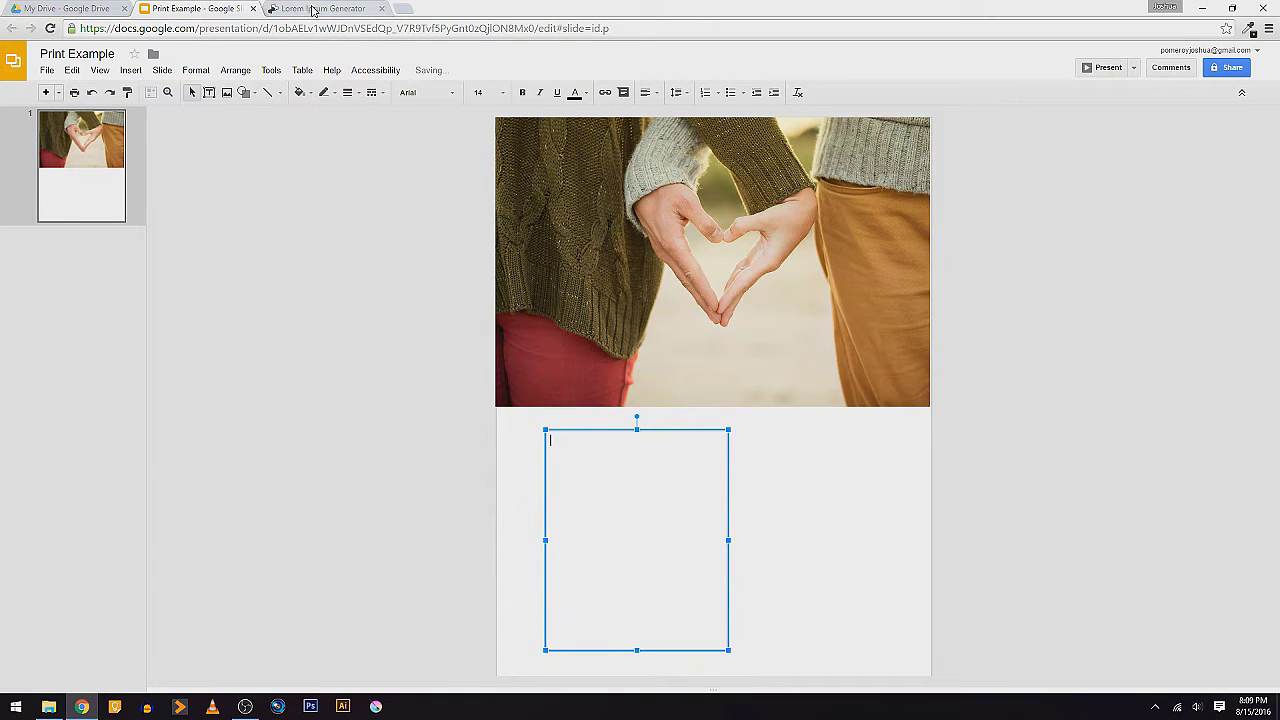
click(381, 8)
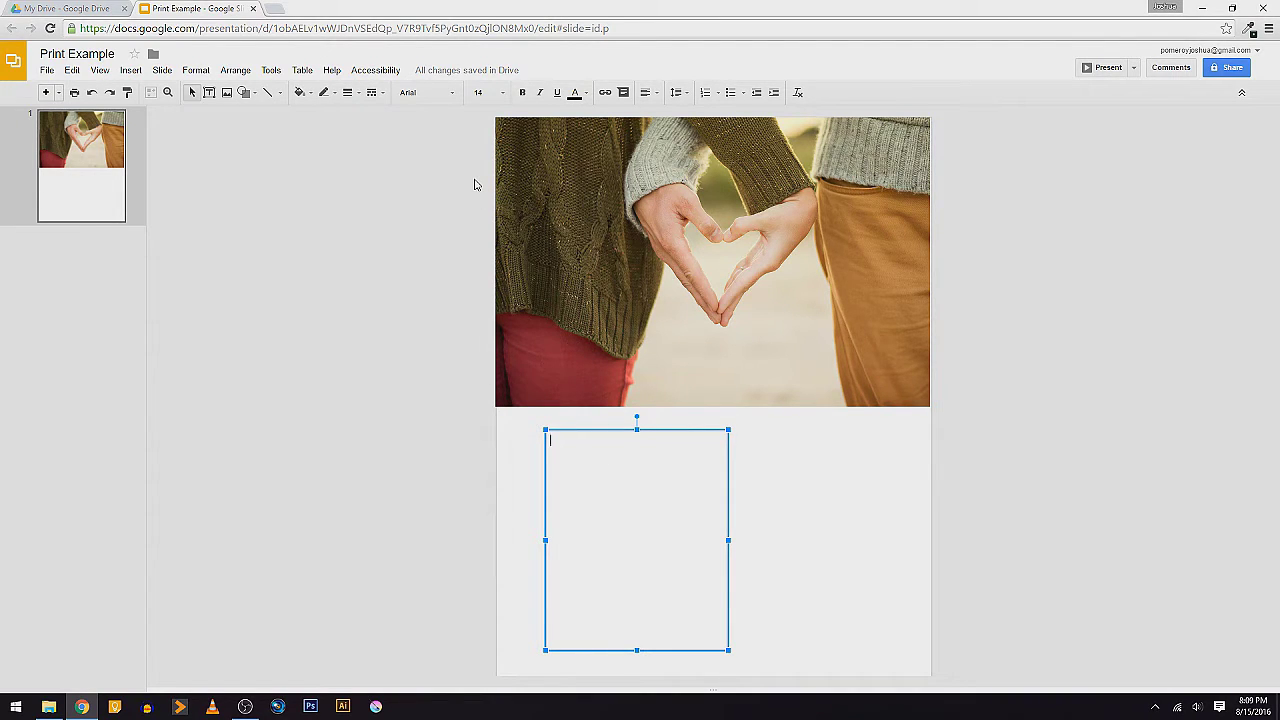
text(Big)
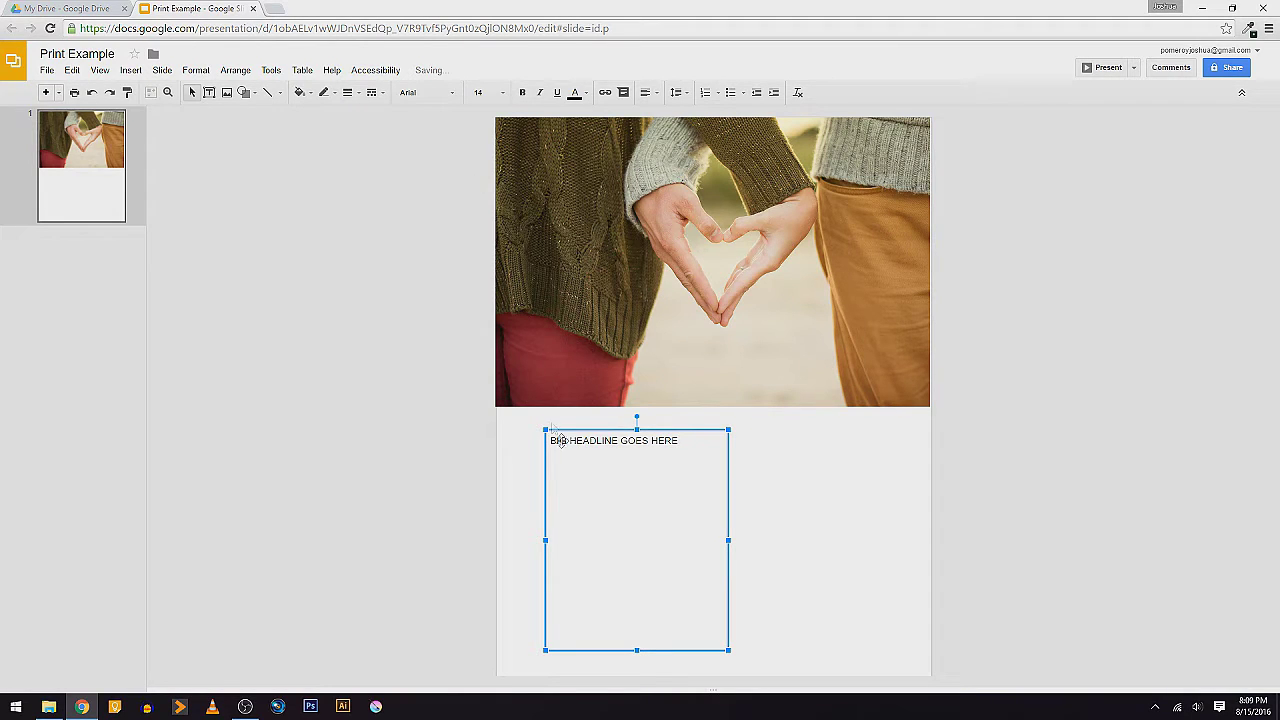
Format the headline in Anton at size 30 and widen its text box slightly toward the page's left edge.
triple_click(637, 445)
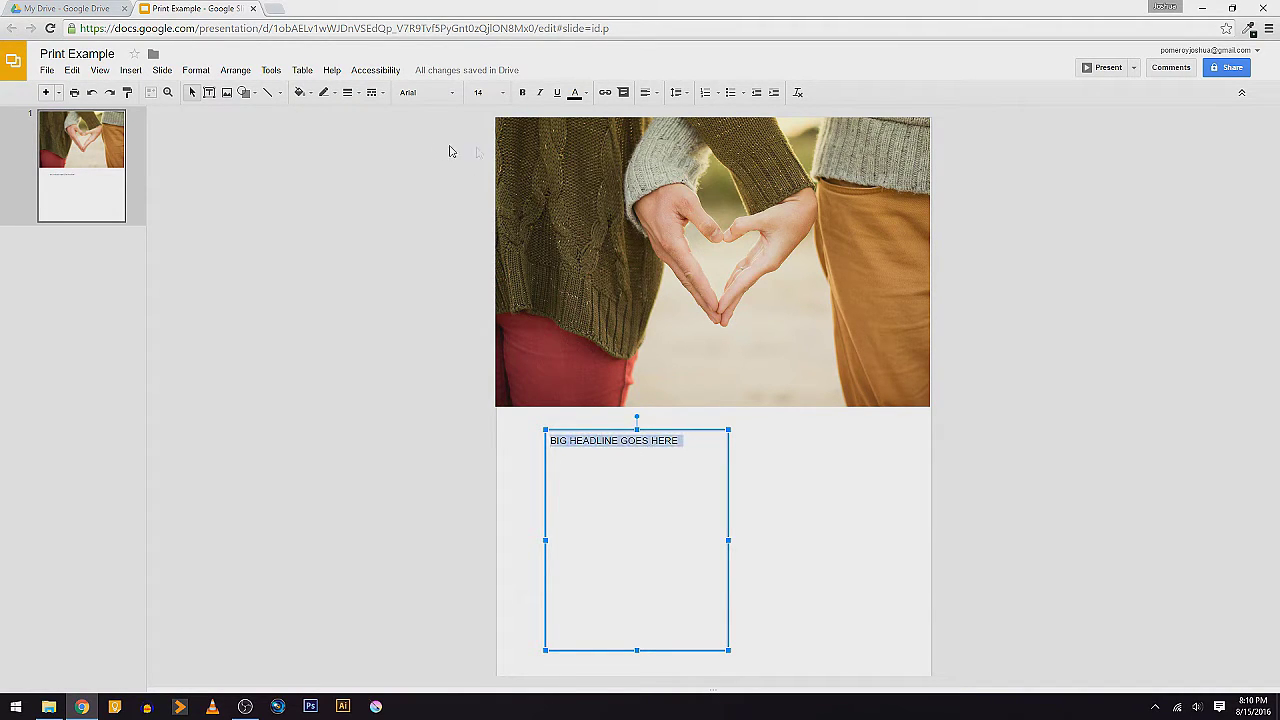
click(440, 93)
click(440, 118)
click(502, 93)
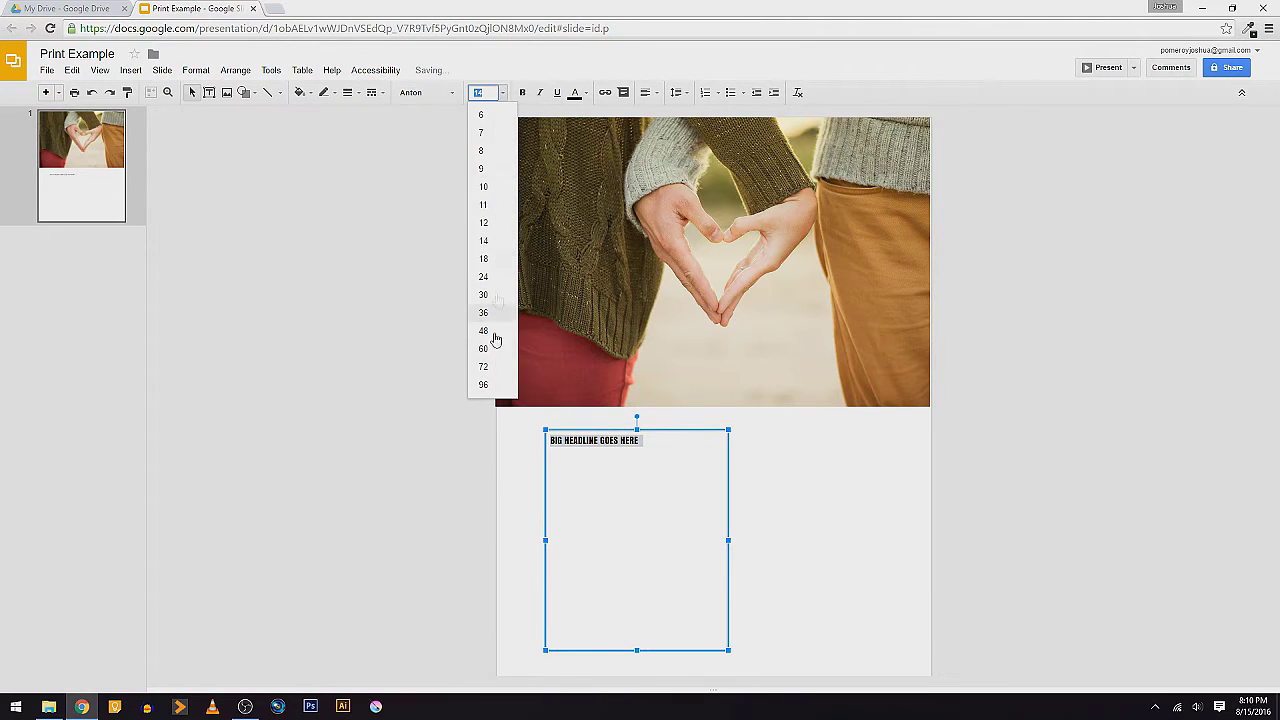
click(502, 303)
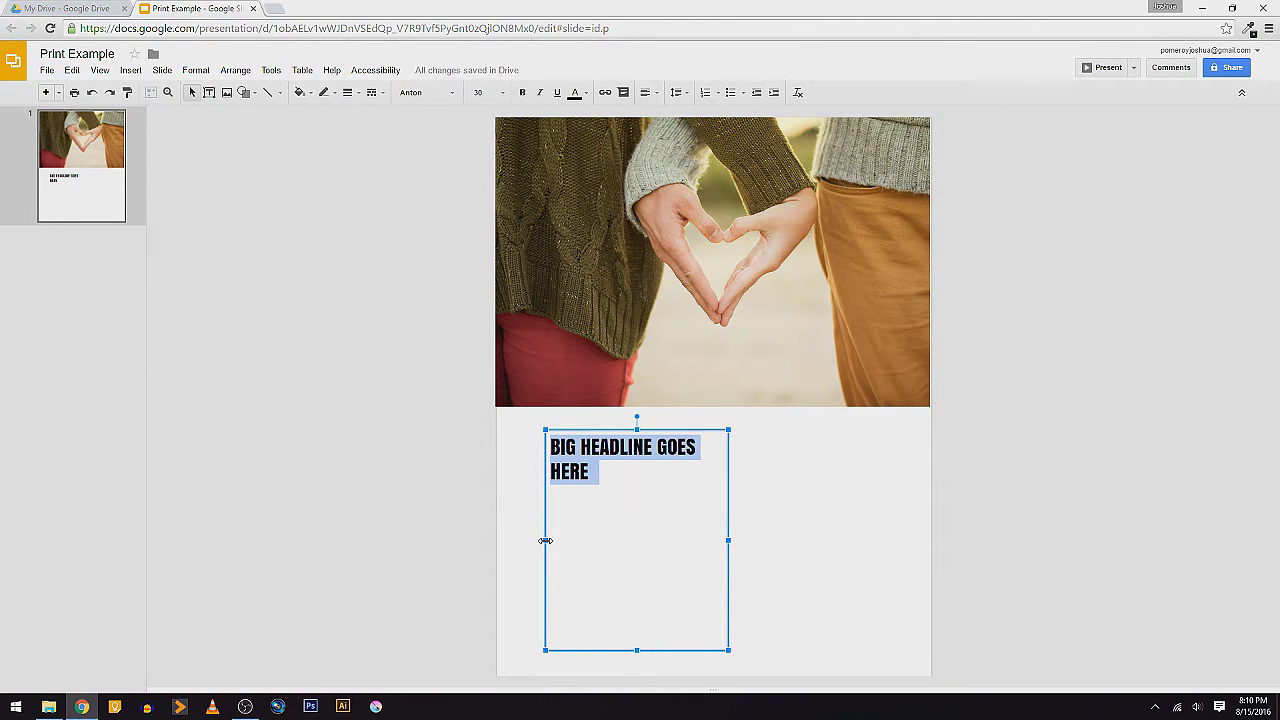
drag(545, 540, 535, 540)
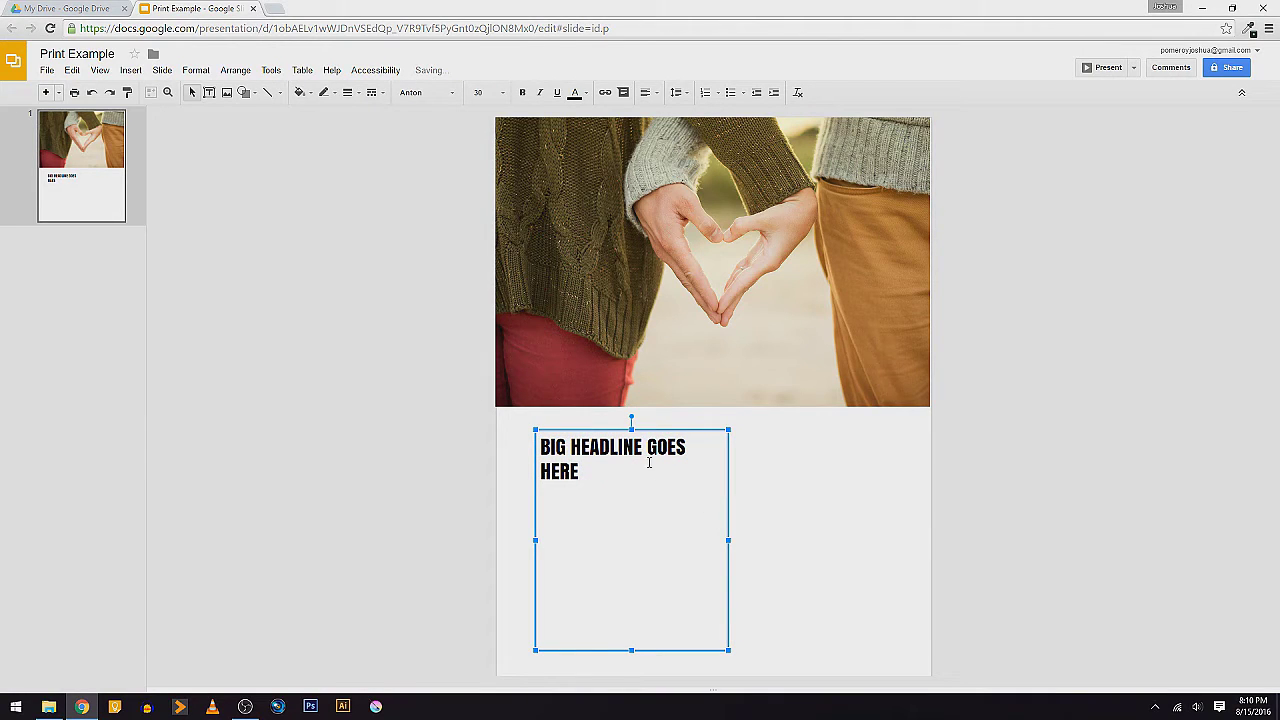
Shorten the headline to "BIG HEADLINE HERE" and begin a new line below it.
double_click(670, 437)
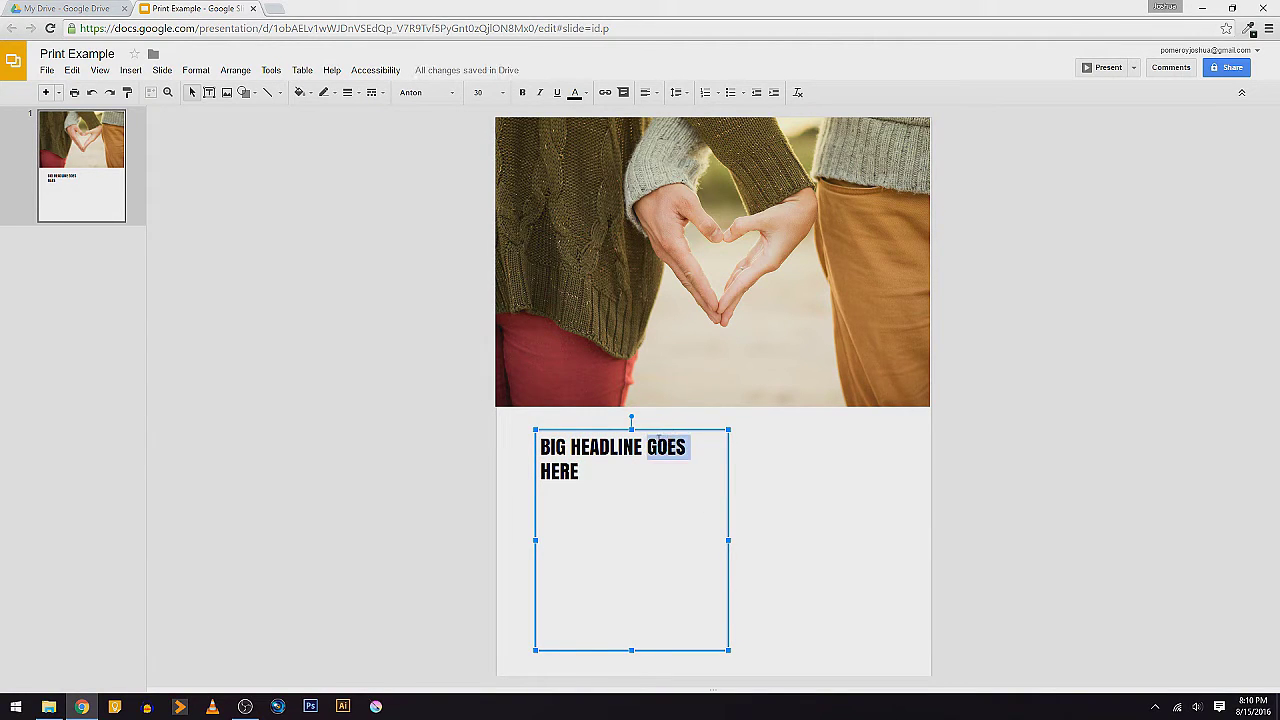
key(BackSpace)
click(696, 446)
key(Return)
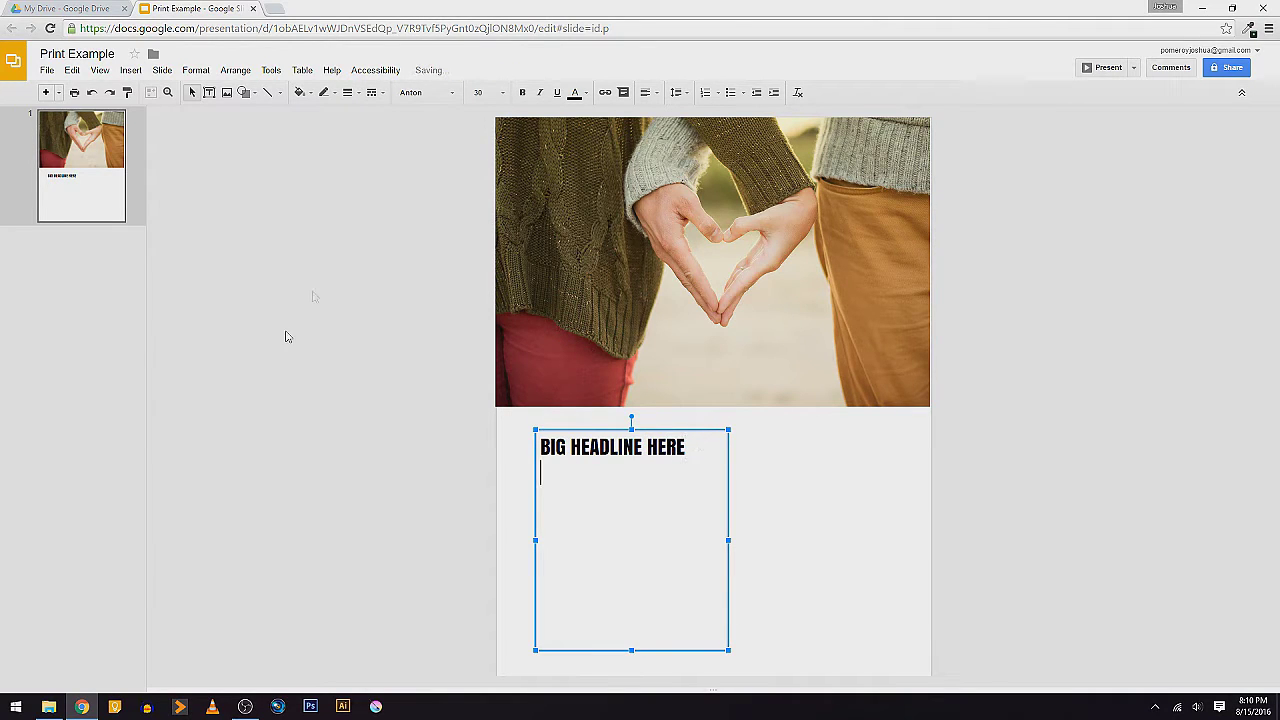
Add two lorem ipsum body paragraphs under the headline in Proxima Nova at size 14.
click(426, 92)
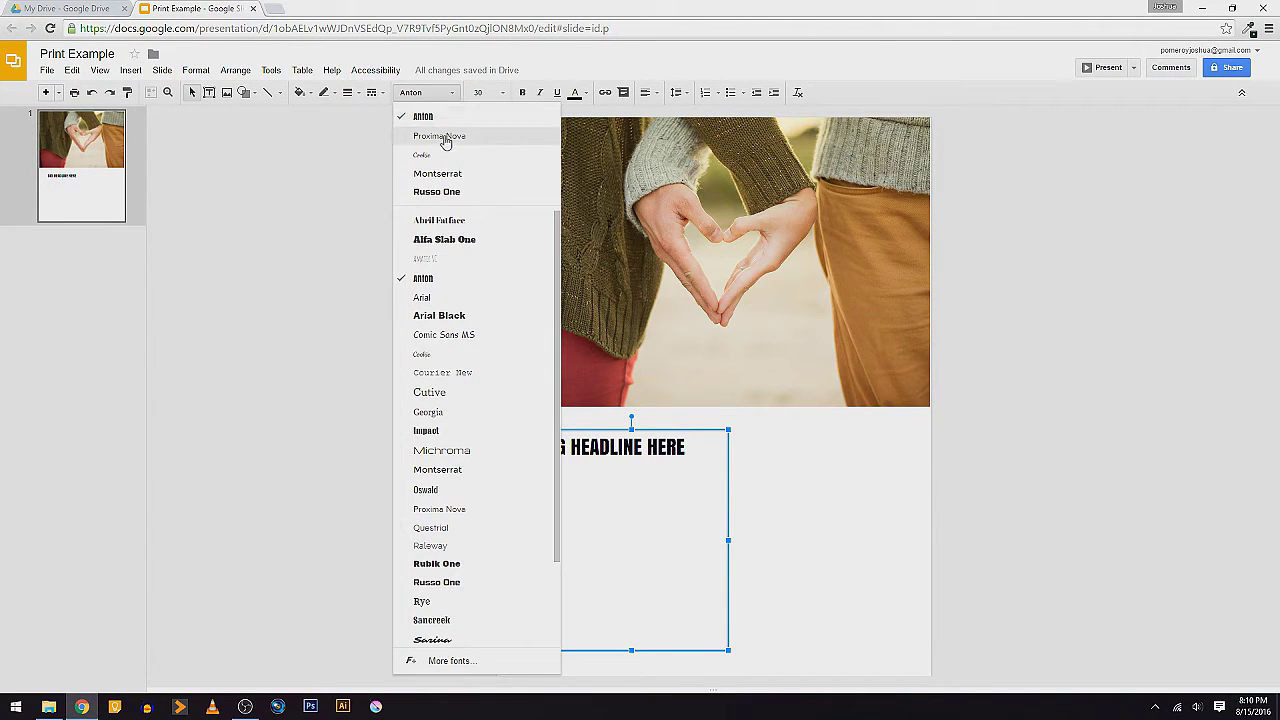
click(445, 140)
click(482, 92)
click(492, 243)
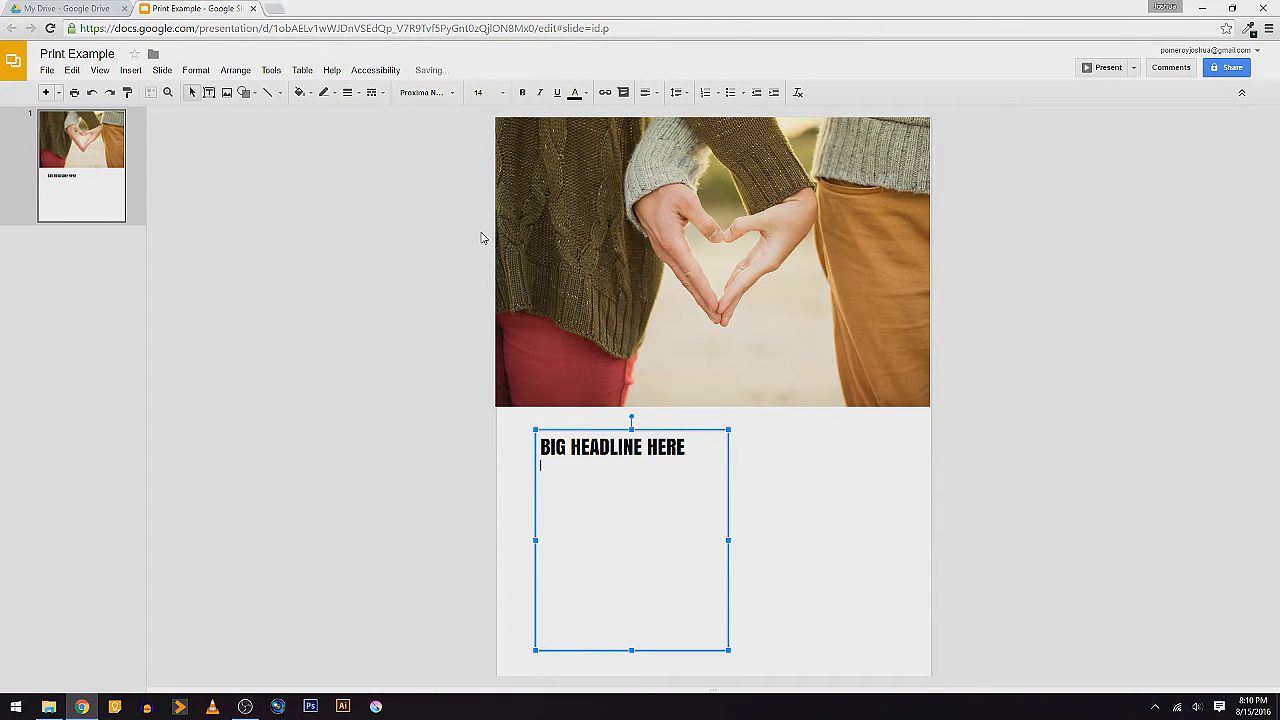
text(Lorem ipsum dolor sit amet, felis enim pede porro, non justo. Eget vel ante wisi pellentesque fringilla, magnis vulputate consectetuer elementum duis scelerisque, tortor aenean consequat adipiscing wisi leo, ut est. Orci feugiat duis libero amet non. Erat purus nullam, ullamcorper est orci nulla. Felis volutpat cursus luctus aliquam est nulla, amet vel massa, turpis amet, natoque sociosqu cras tempor sed est adipiscing, orci quis pellentesque convallis lectus felis nec.)
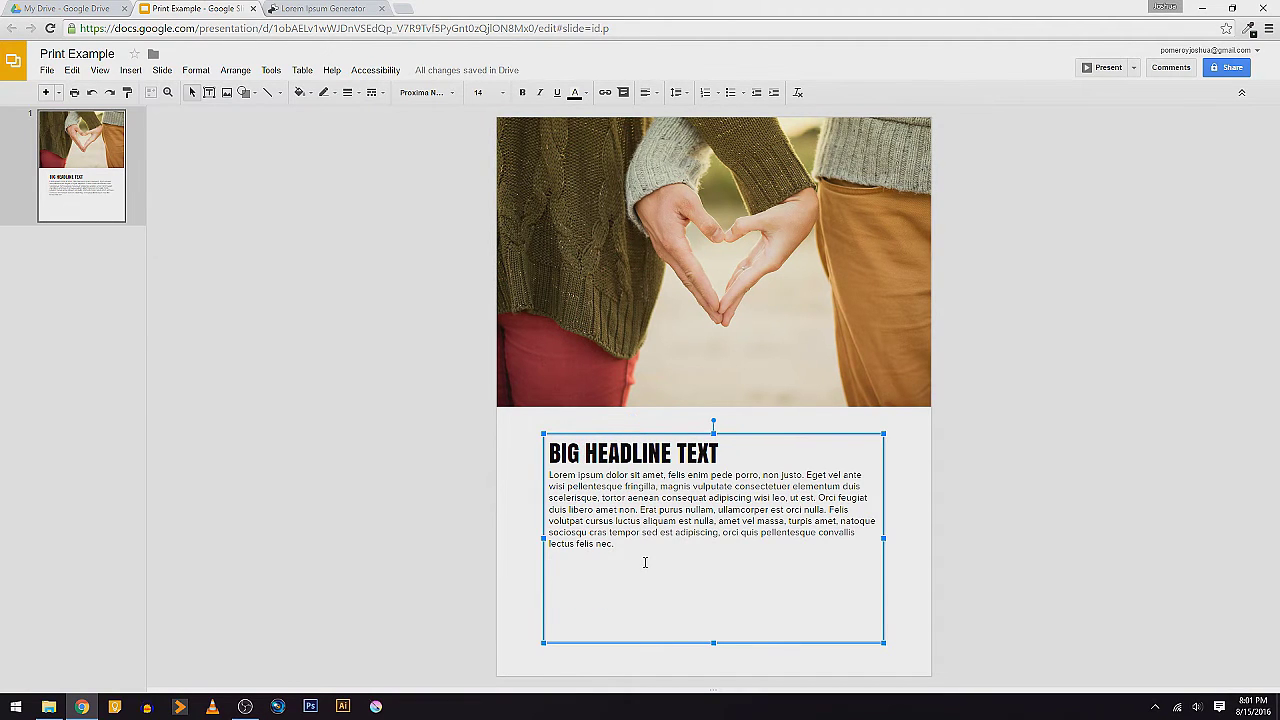
text(Lorem ipsum dolor sit amet, felis enim pede porro, non justo. Eget vel ante wisi pellentesque fringilla, magnis vulputate consectetuer elementum duis scelerisque, tortor aenean consequat adipiscing wisi leo, ut est. Orci feugiat duis libero amet non. Erat purus nullam, ullamcorper est orci nulla. Felis volutpat cursus luctus aliquam est nulla, amet vel massa, turpis amet, natoque sociosqu cras tempor sed est adipiscing, orci quis pellentesque convallis lectus felis nec.)
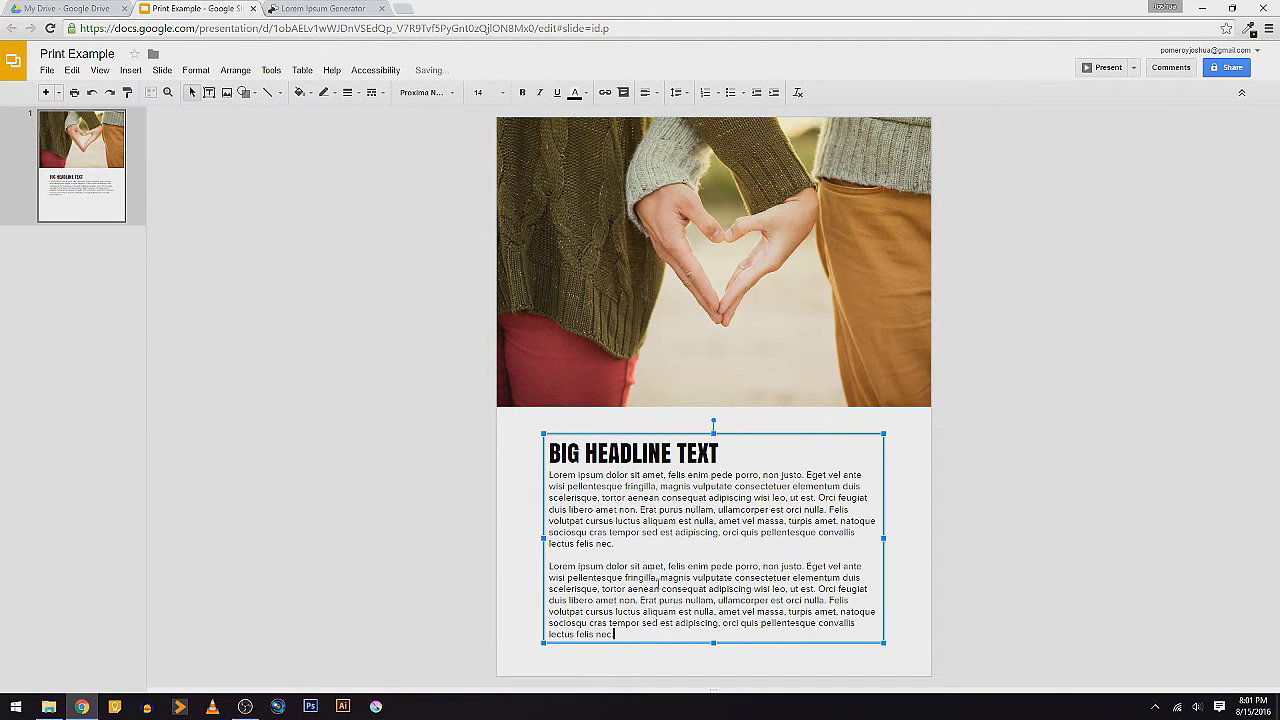
Extend the text box slightly at its lower edge and reposition it evenly within the white area under the photo.
drag(713, 643, 713, 649)
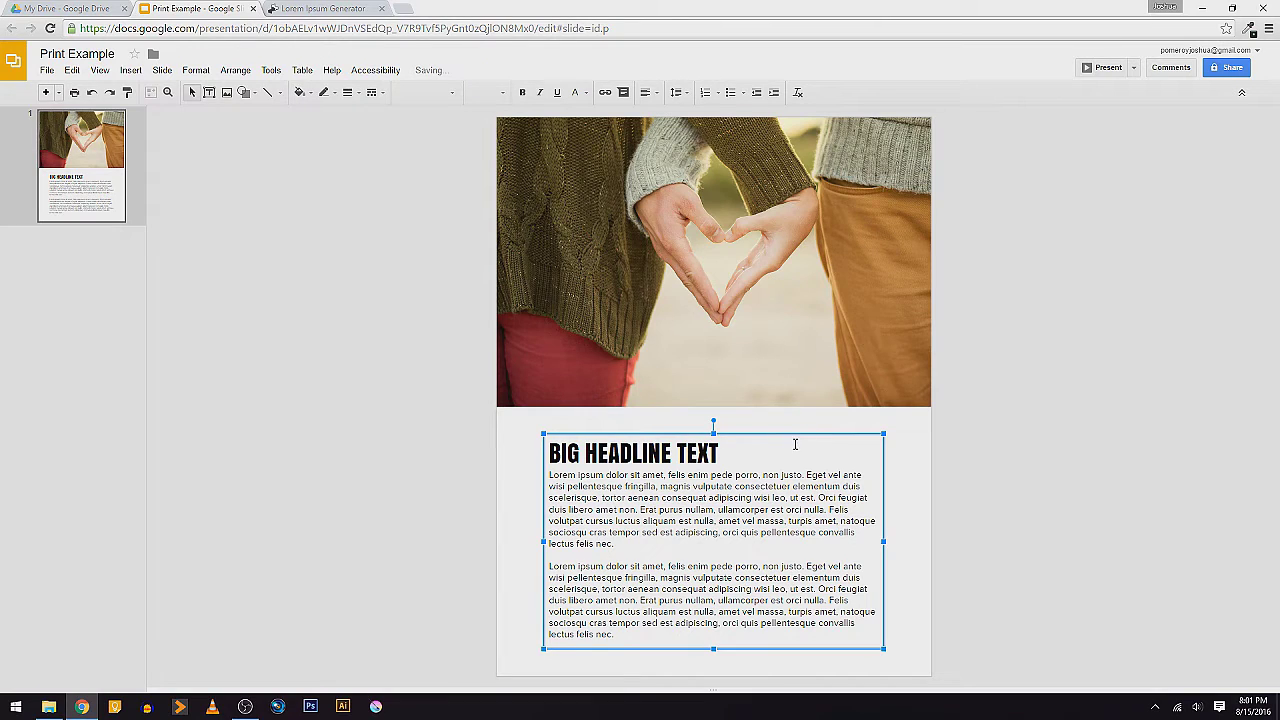
drag(794, 434, 794, 408)
key(Down)
key(Down)
key(Down)
key(Down)
key(Down)
key(Down)
key(Down)
key(Down)
key(Down)
key(Down)
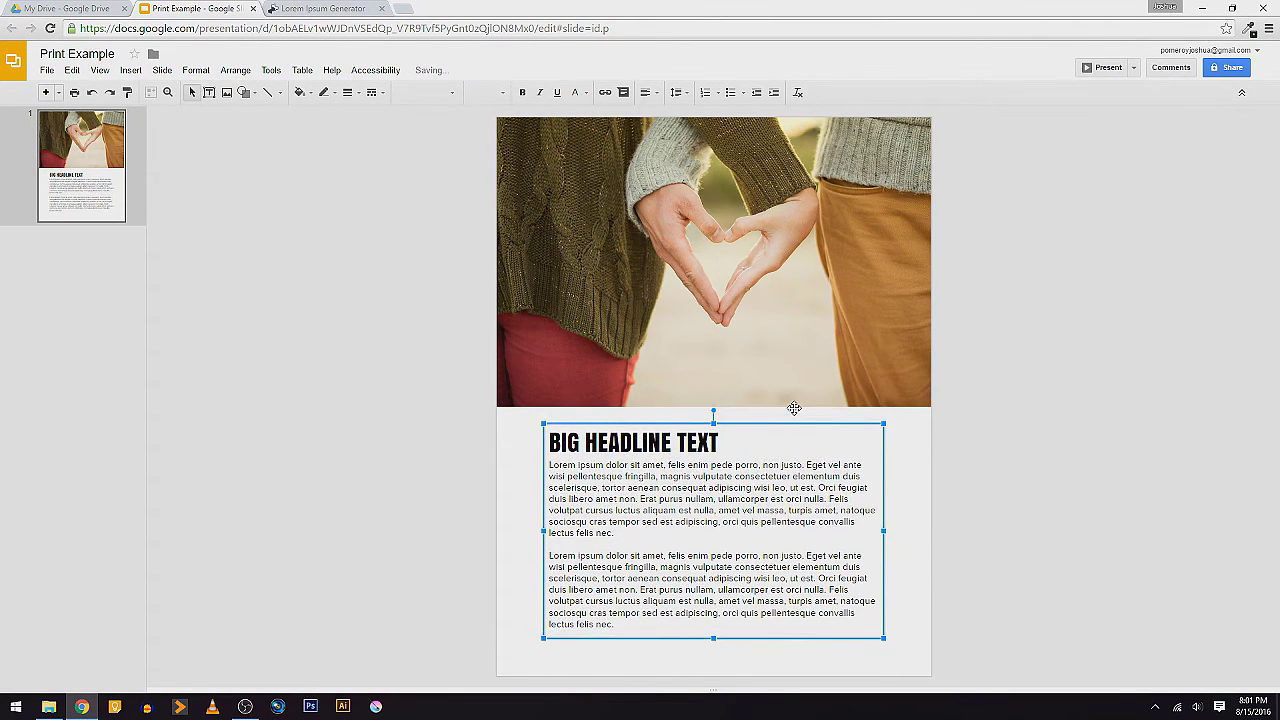
click(999, 522)
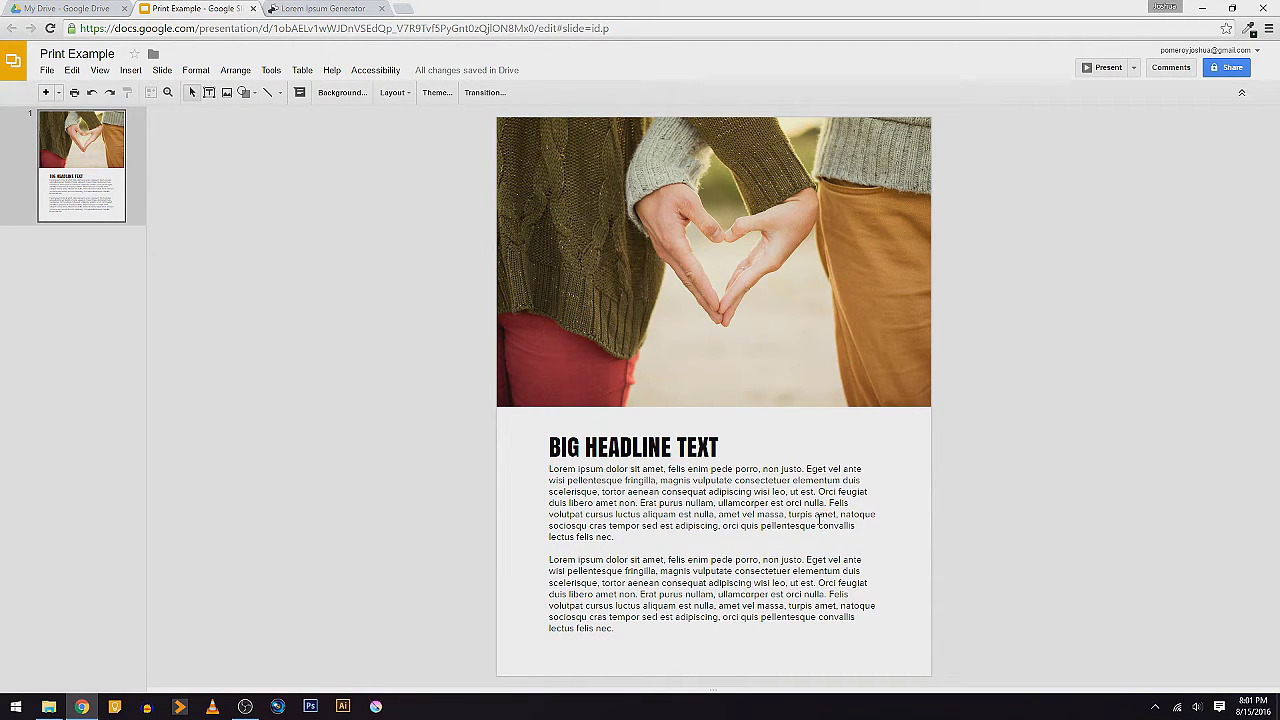
Delete the second lorem ipsum paragraph from the text box.
click(688, 503)
drag(631, 630, 540, 552)
key(BackSpace)
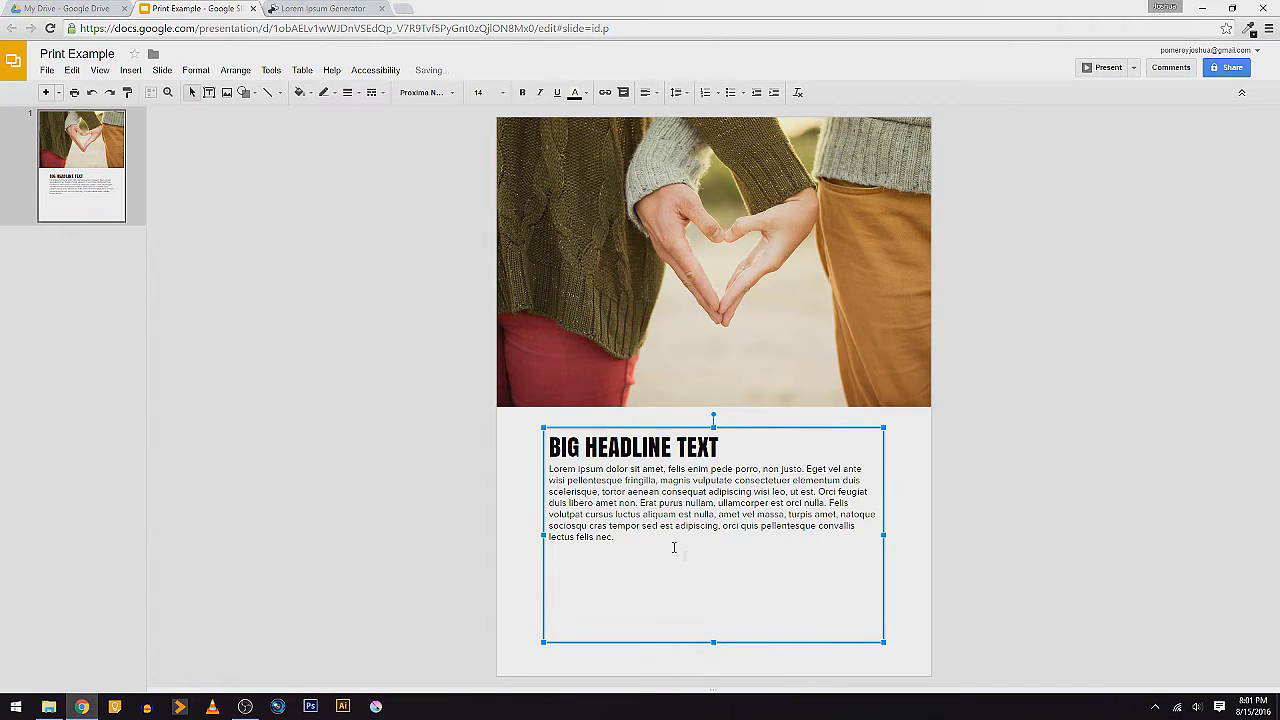
Narrow the text box to about half the page width and place a copy beside it as a second column.
drag(880, 537, 731, 546)
drag(660, 427, 837, 440)
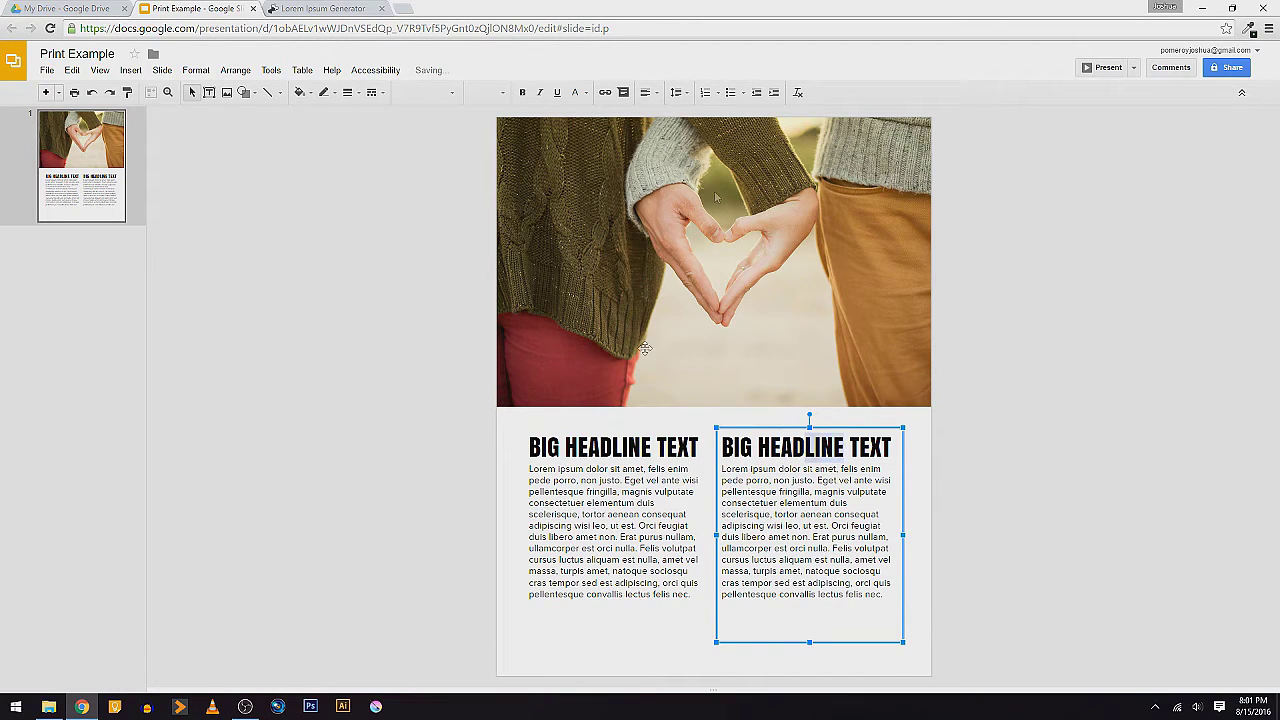
Move the second column's text box down and past the page's right edge, out of line with the first column.
drag(823, 440, 965, 495)
click(1040, 493)
click(811, 428)
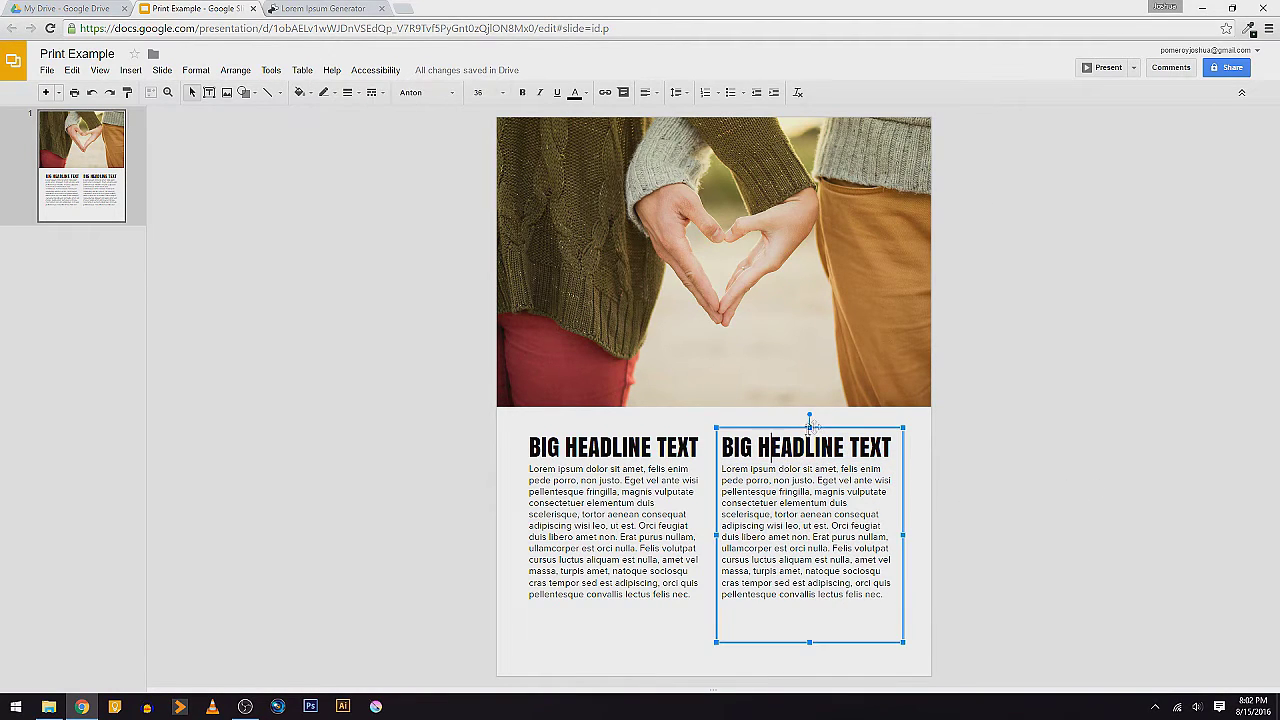
drag(766, 429, 804, 444)
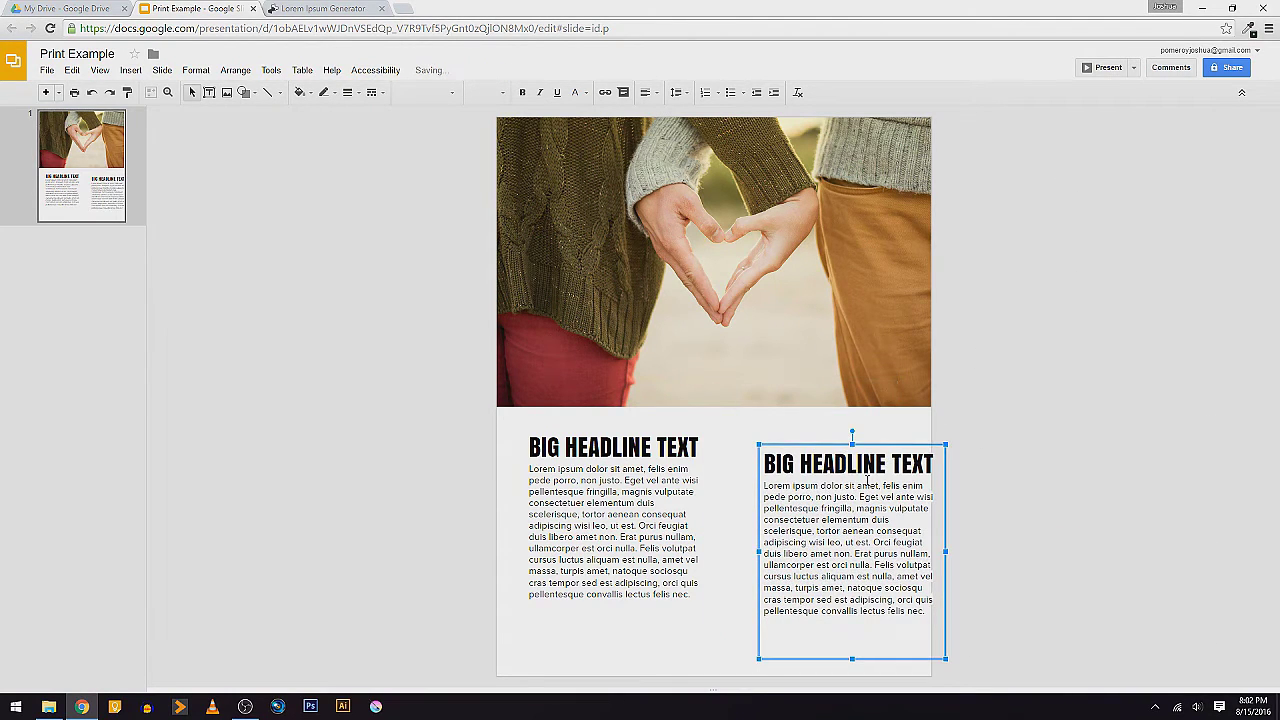
Place a copy of the first column straight above it over the photo, and undo that copy.
click(636, 468)
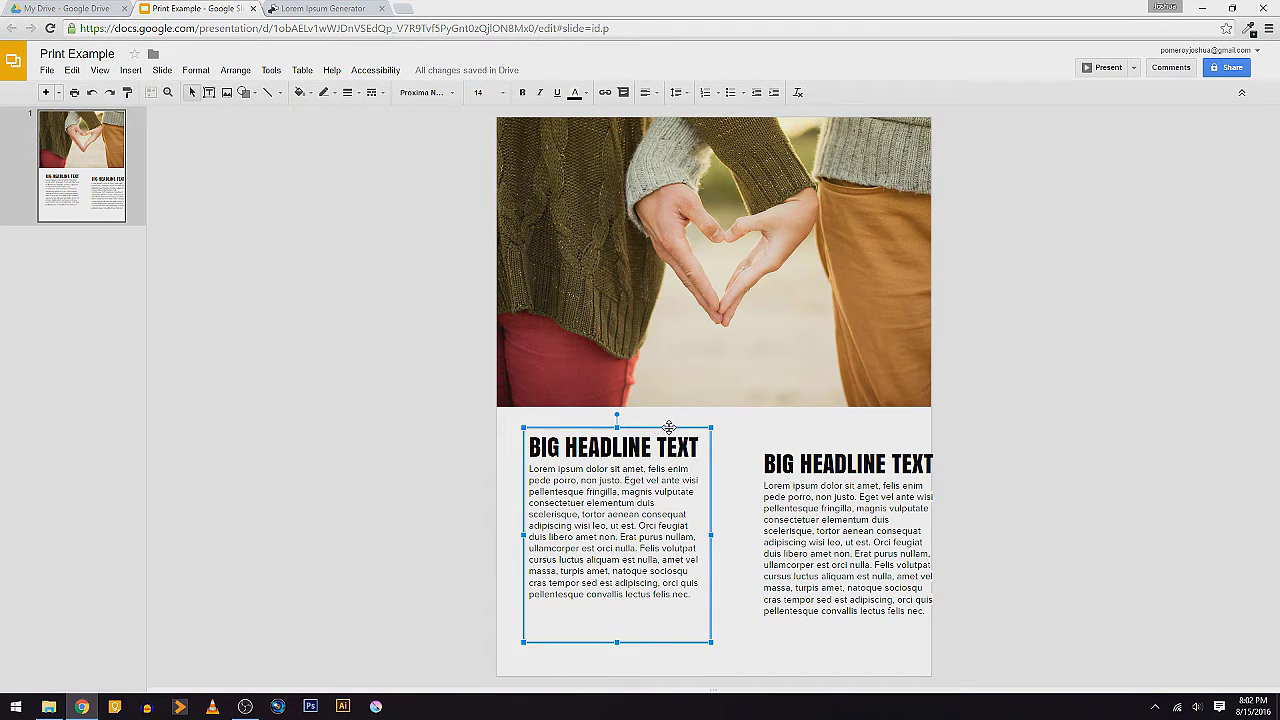
drag(666, 429, 672, 145)
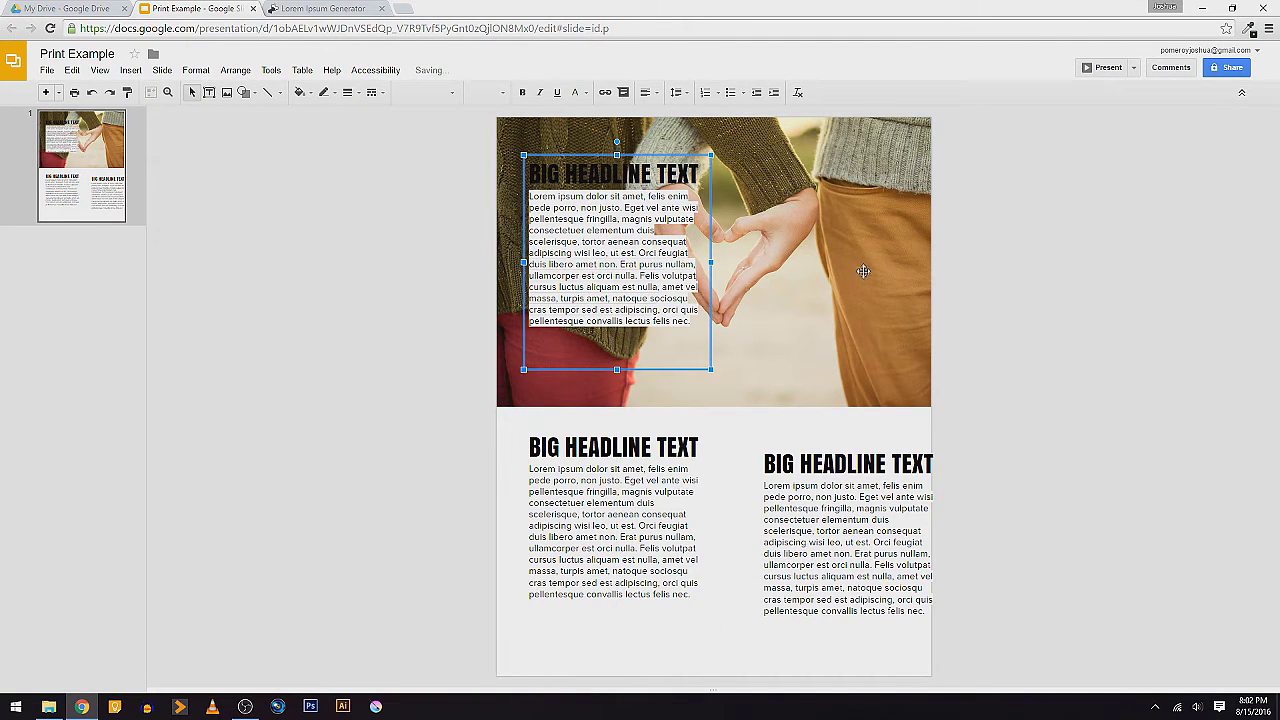
key(ctrl+z)
Move the second column's text box back onto the page, level with the first column.
click(808, 505)
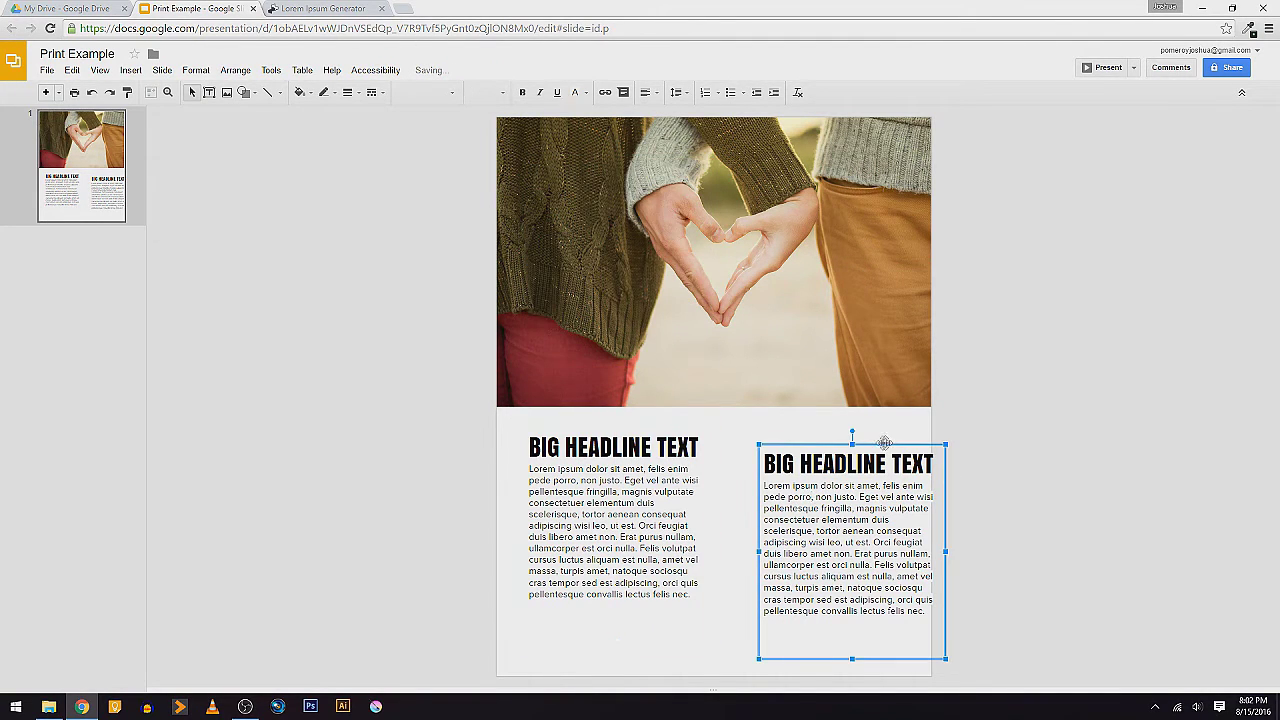
drag(886, 442, 846, 424)
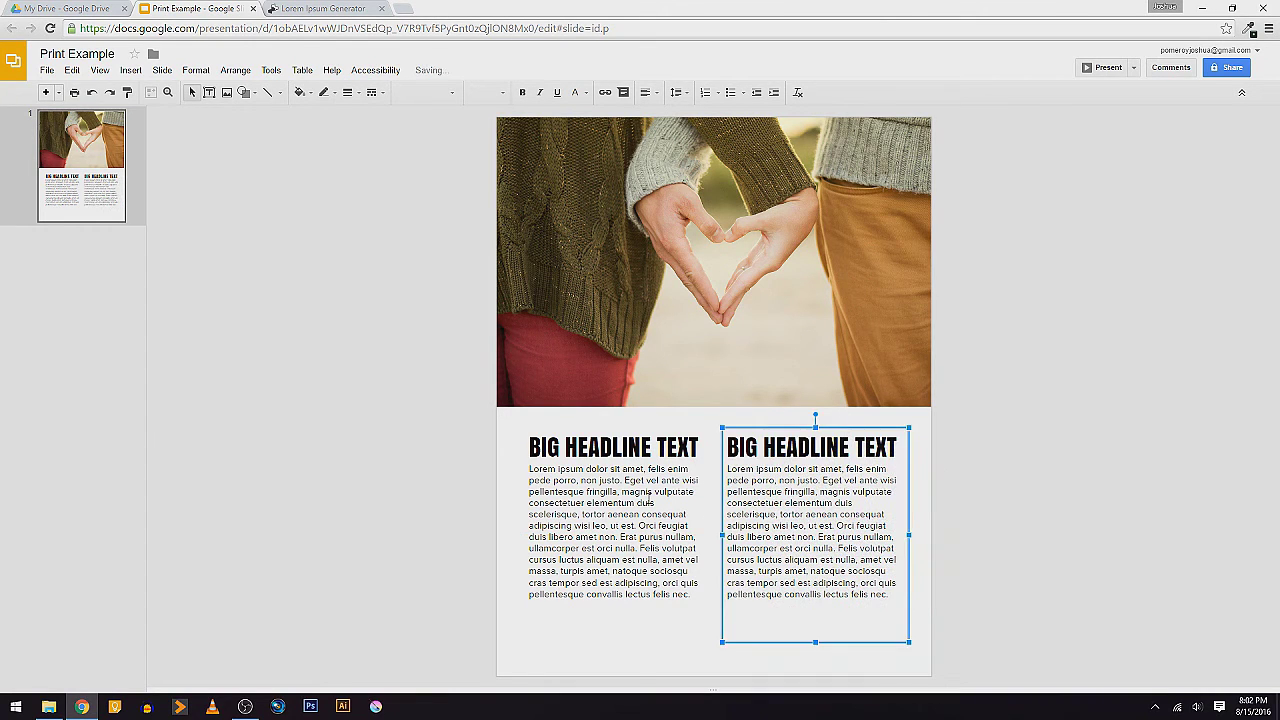
Clear the formatting of the left column's body text and set its font to Proxima Nova.
click(649, 503)
drag(700, 597, 506, 471)
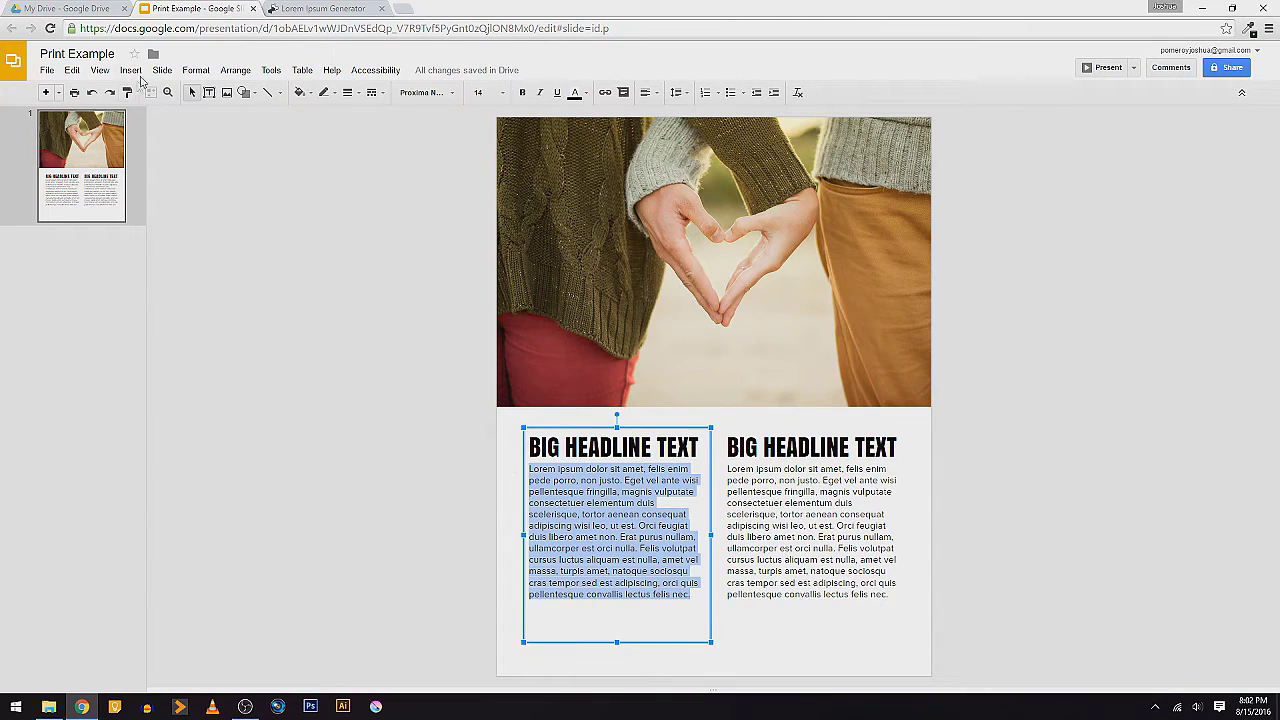
click(797, 92)
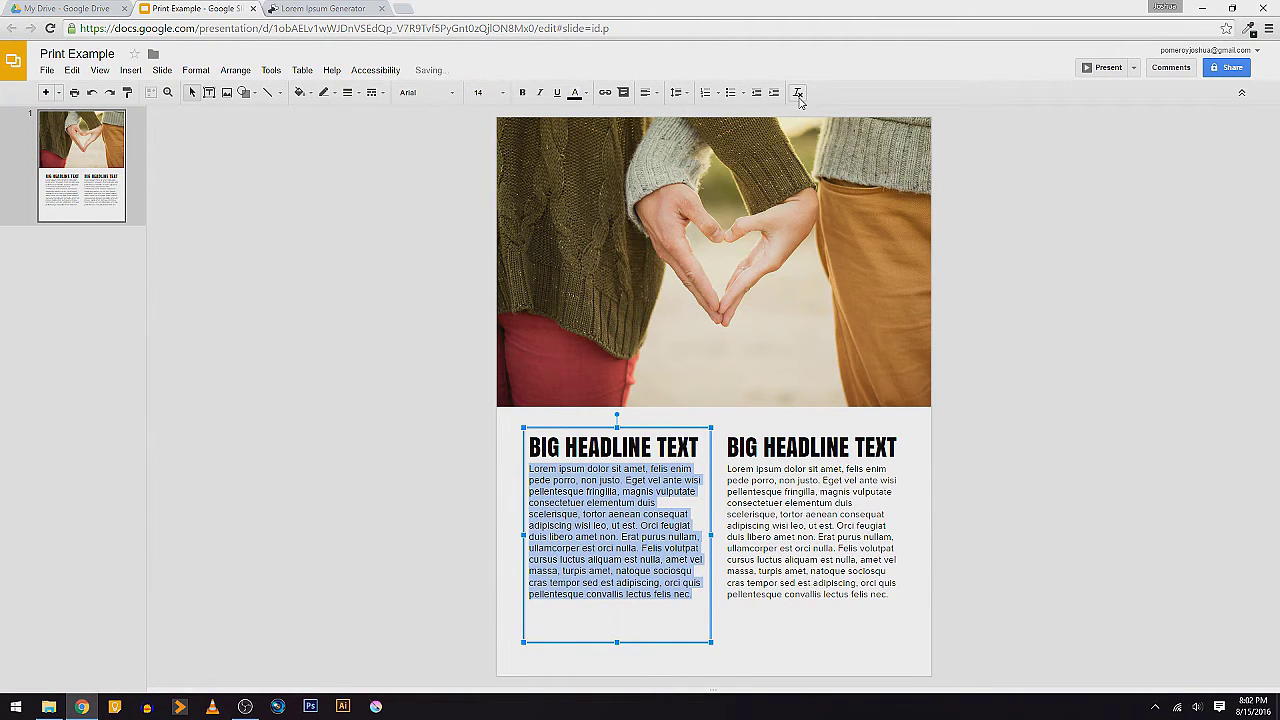
click(438, 93)
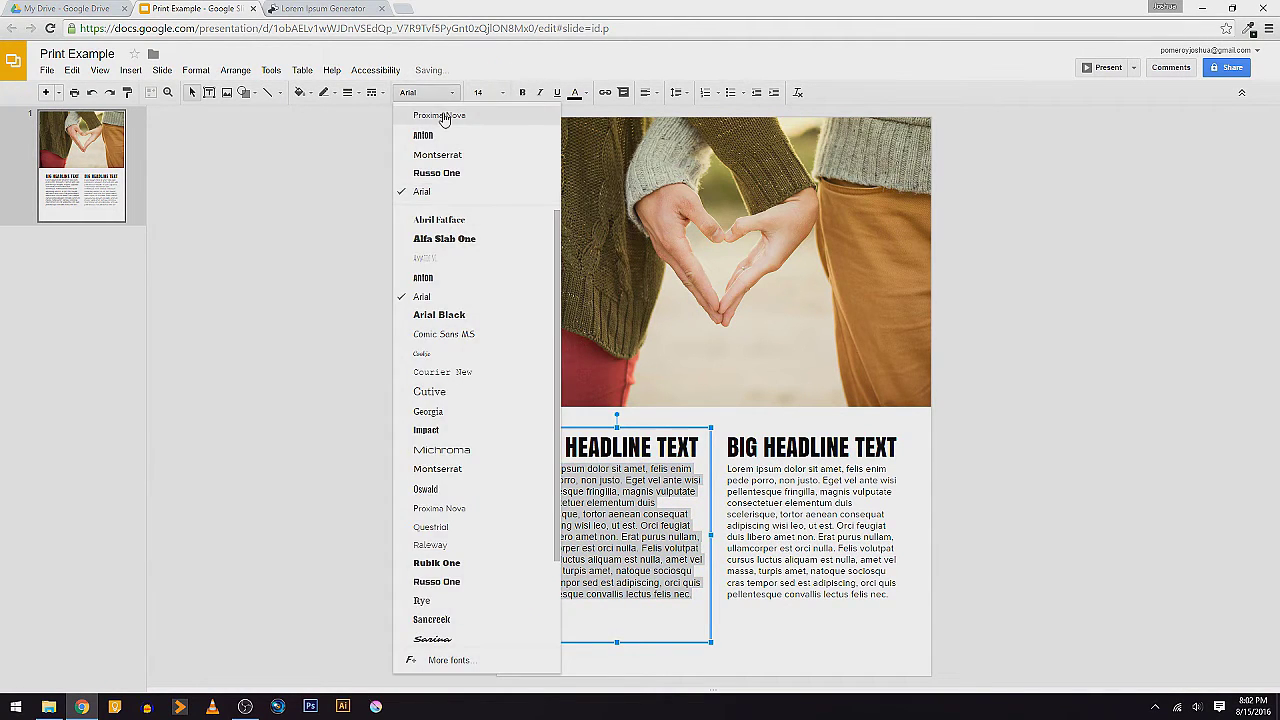
click(445, 118)
Clear the formatting of the right column's body text and set its font to Proxima Nova.
click(901, 597)
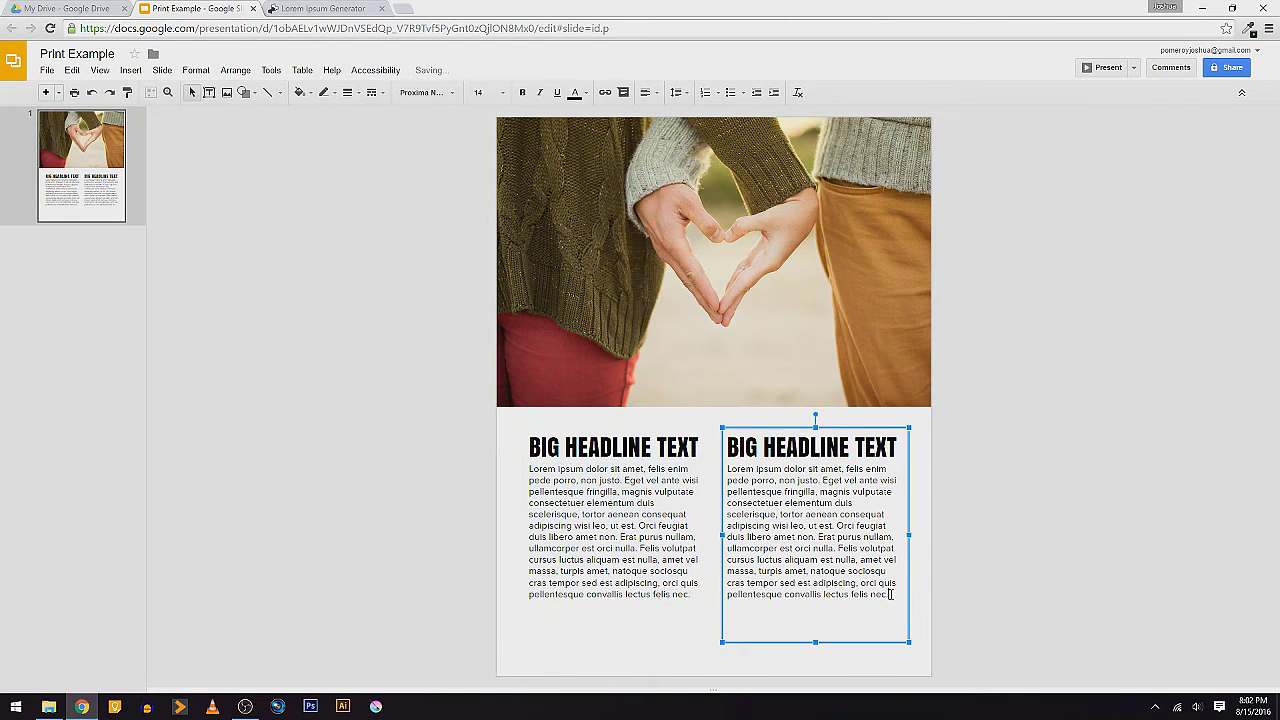
drag(894, 597, 739, 261)
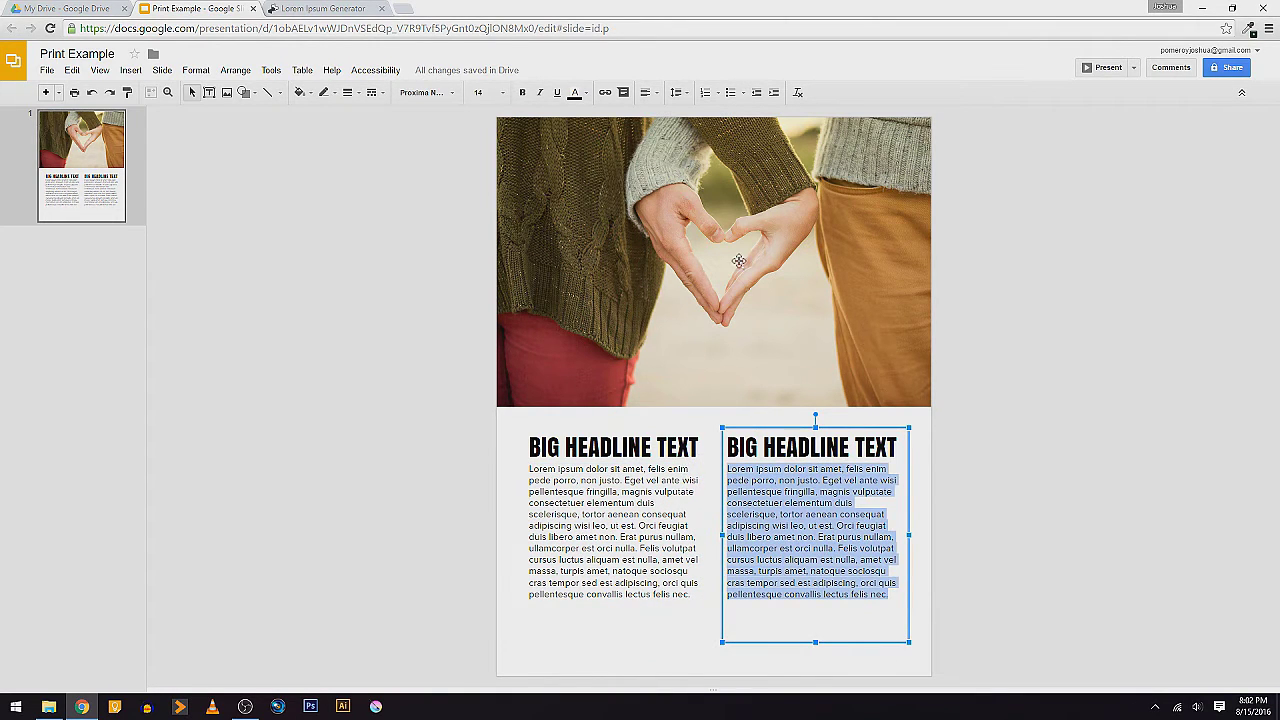
click(797, 92)
click(445, 93)
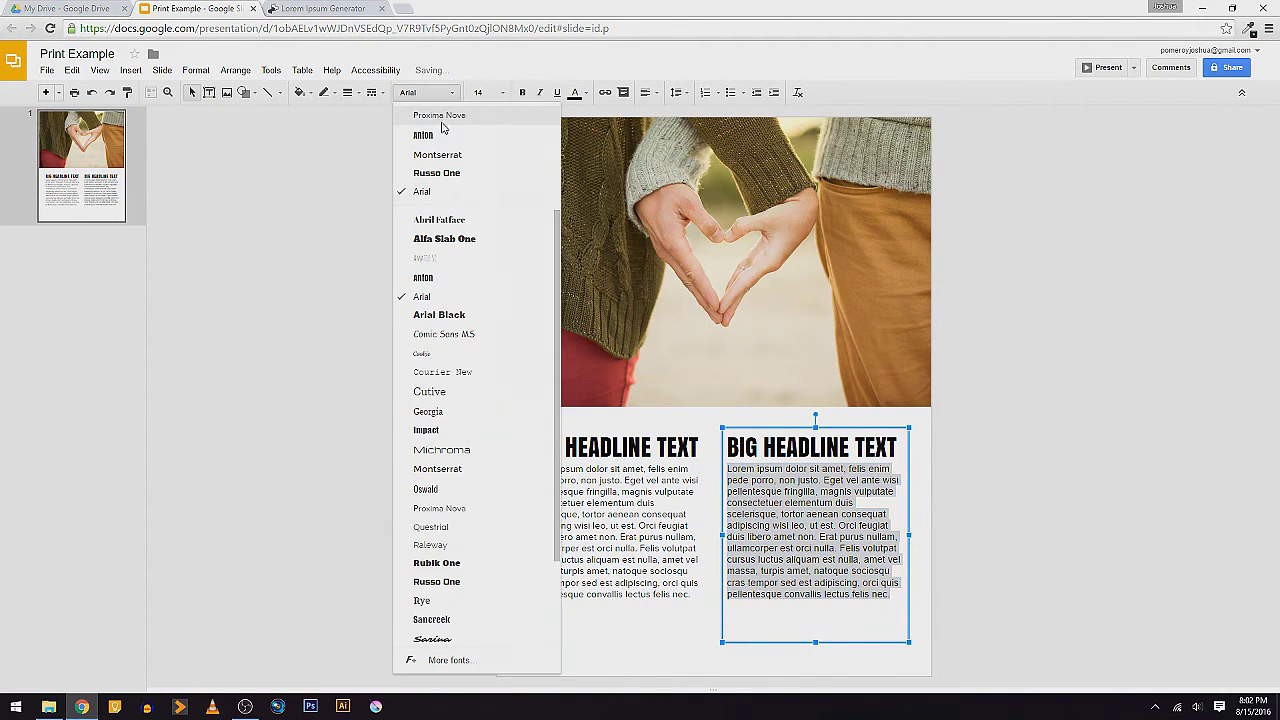
click(445, 118)
click(1088, 579)
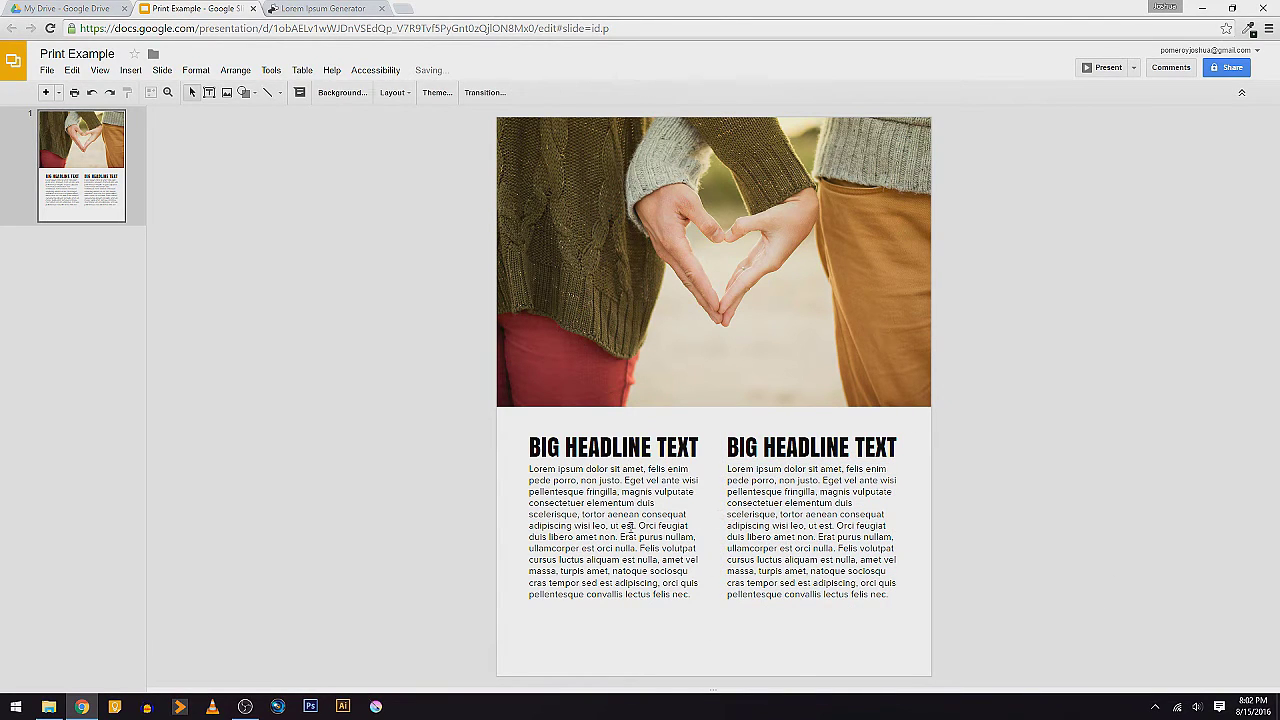
Centre the two text columns together horizontally on the page.
click(790, 530)
click(706, 521)
shift+click(811, 531)
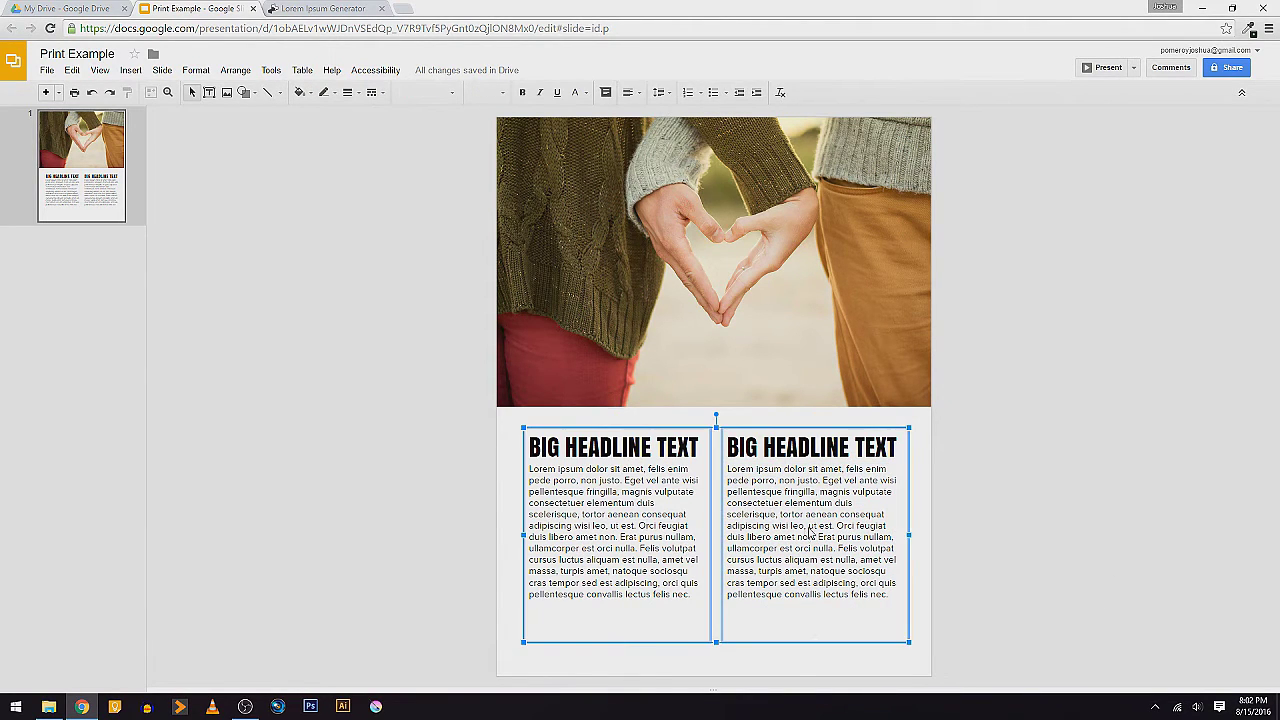
click(1005, 566)
click(636, 570)
shift+click(787, 560)
click(235, 70)
mouse_move(265, 156)
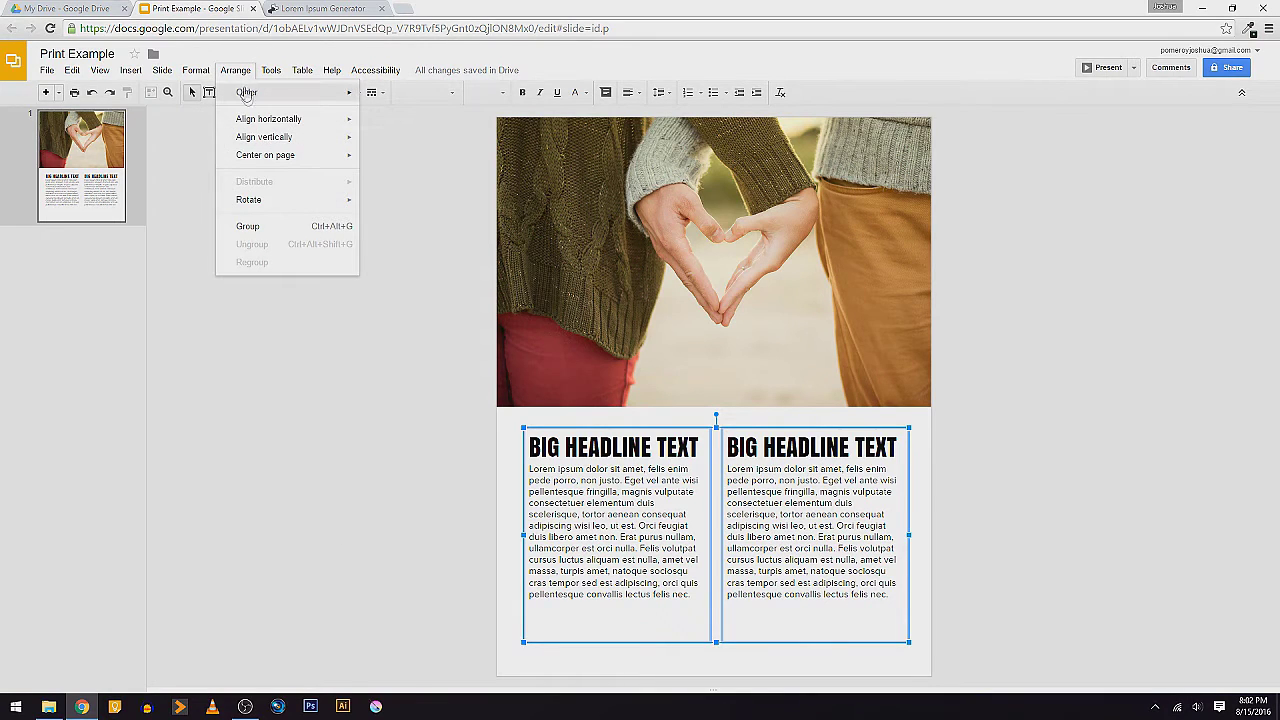
click(407, 166)
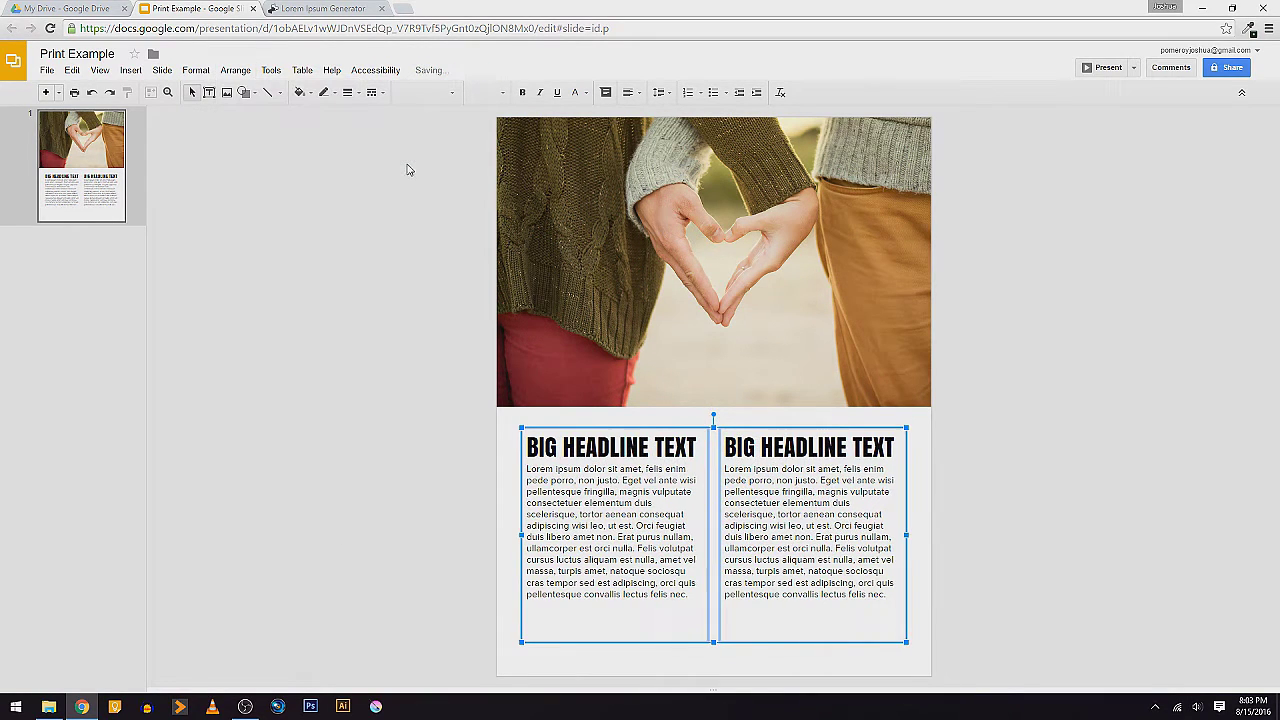
click(409, 476)
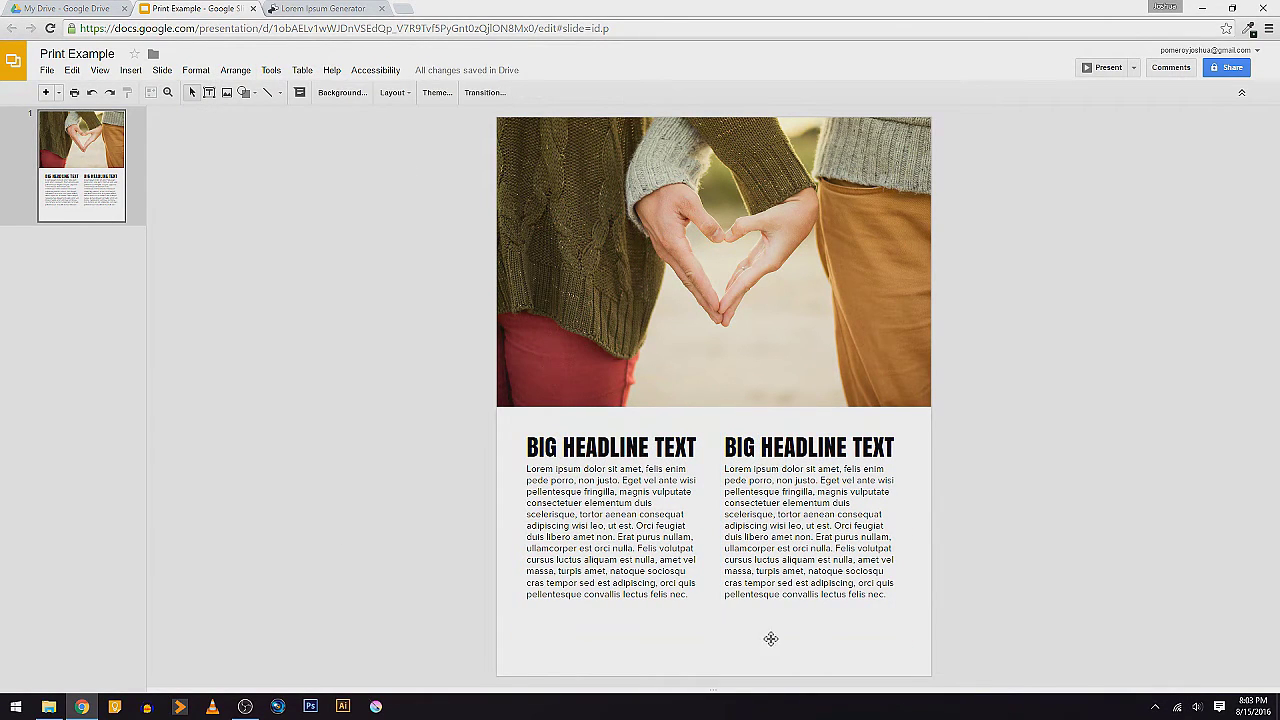
Draw a rectangle along the bottom of the page, stretched to the full page width and made slightly taller.
click(245, 92)
mouse_move(272, 115)
click(341, 120)
drag(530, 636, 930, 676)
drag(527, 656, 497, 656)
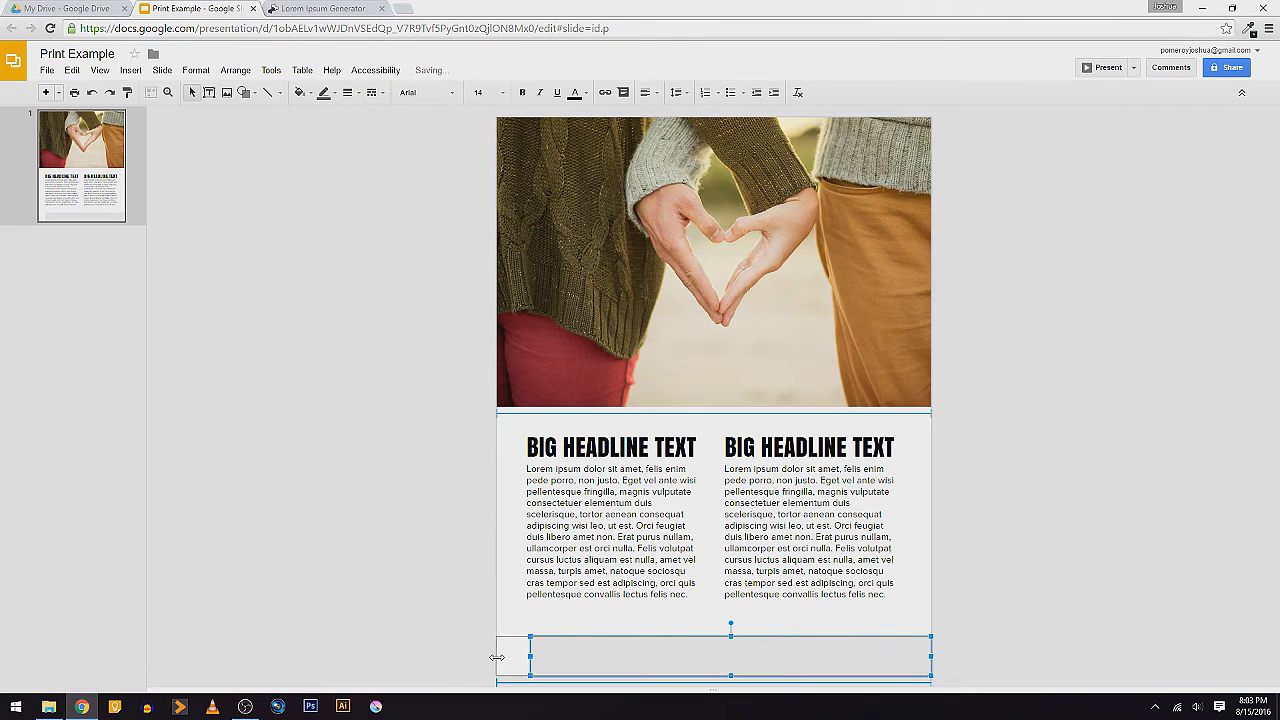
drag(713, 630, 713, 620)
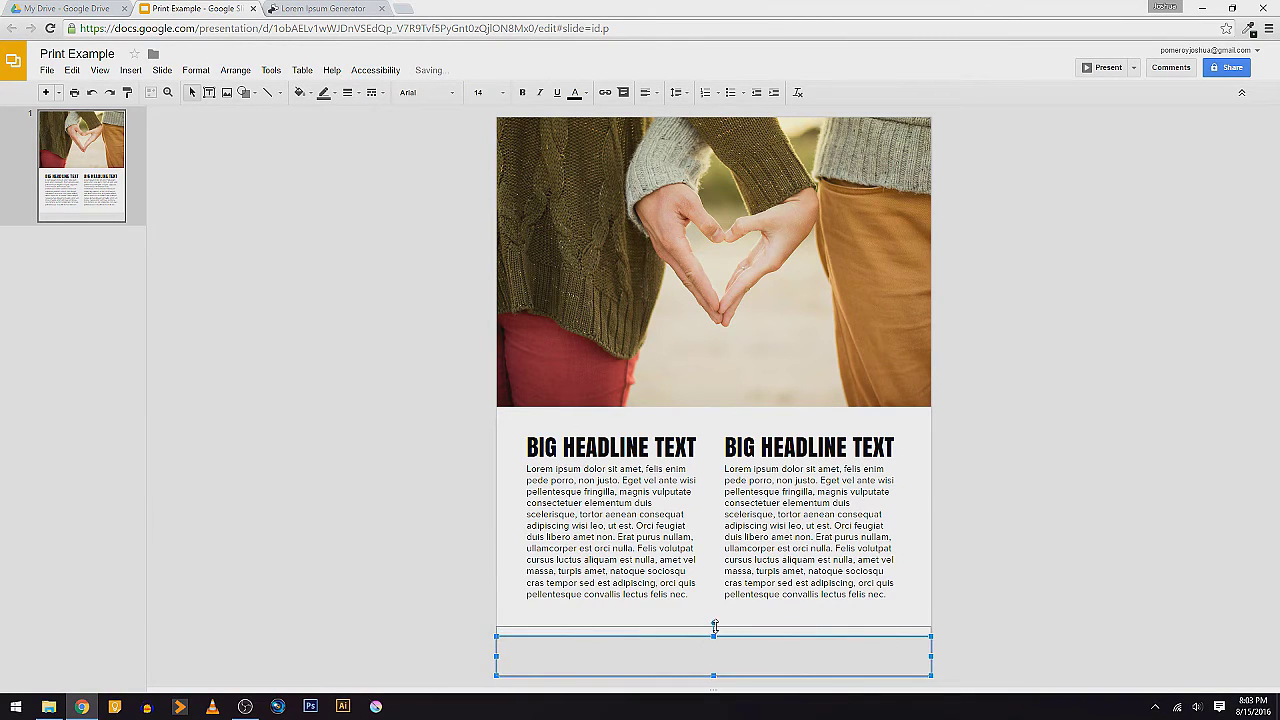
click(700, 600)
click(776, 577)
shift+click(702, 615)
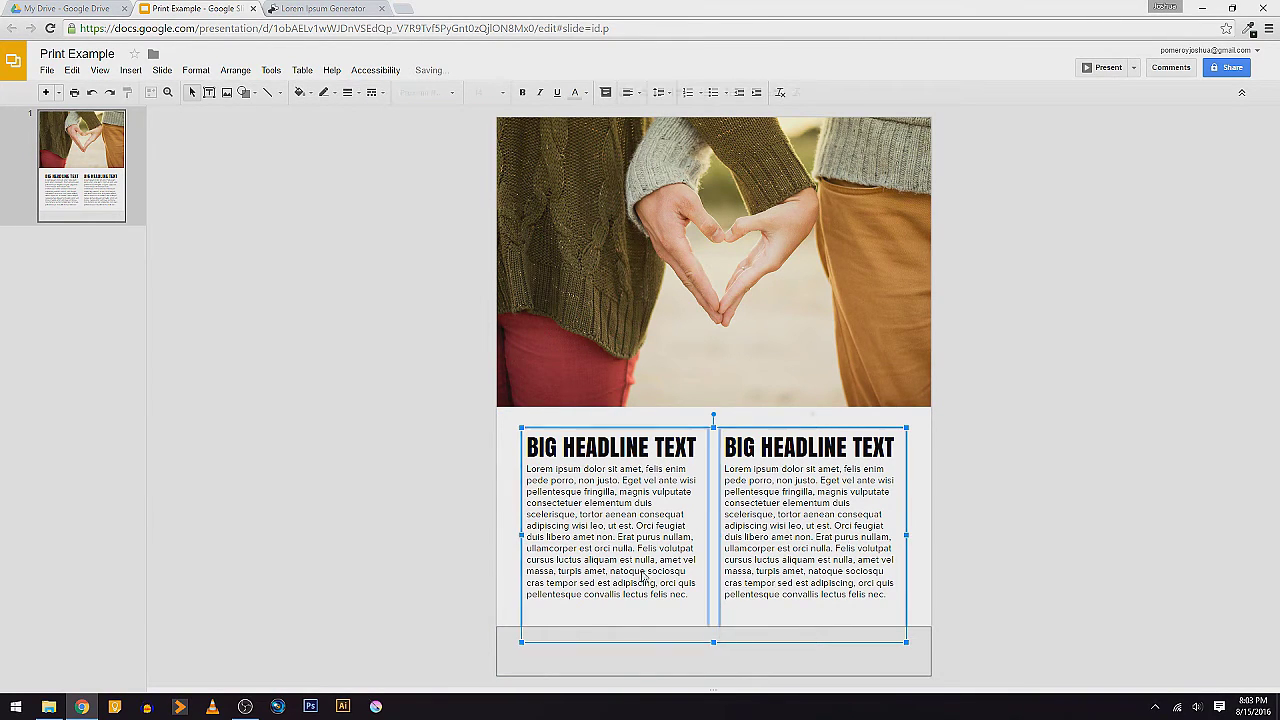
click(1023, 614)
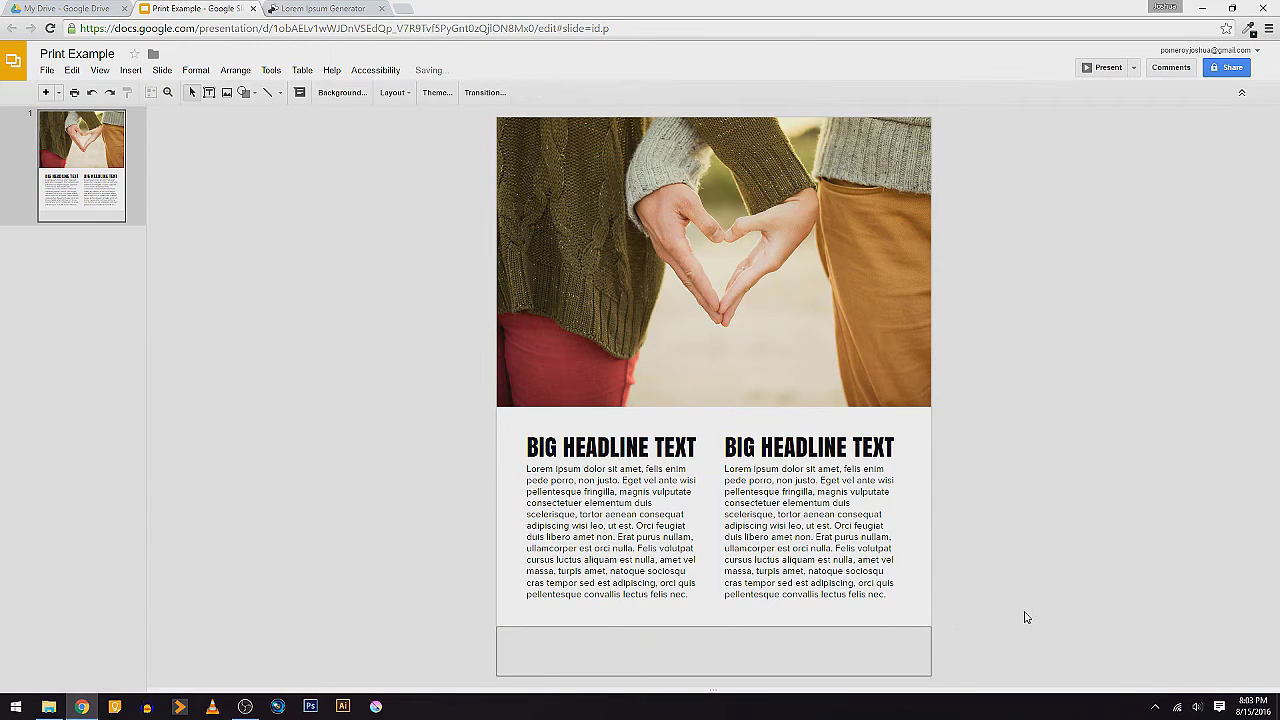
Make the bottom rectangle's outline transparent.
click(827, 631)
click(323, 92)
click(355, 118)
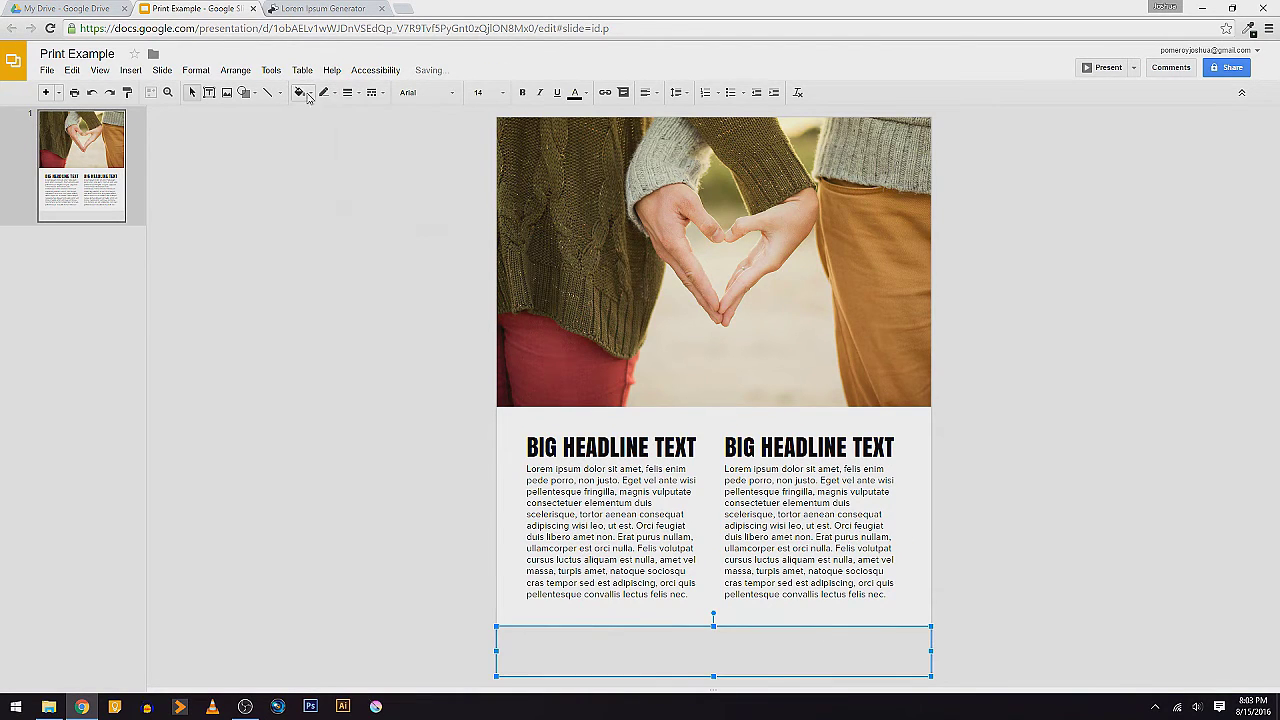
Try a dark orange and a dark green fill on the bottom rectangle.
click(299, 92)
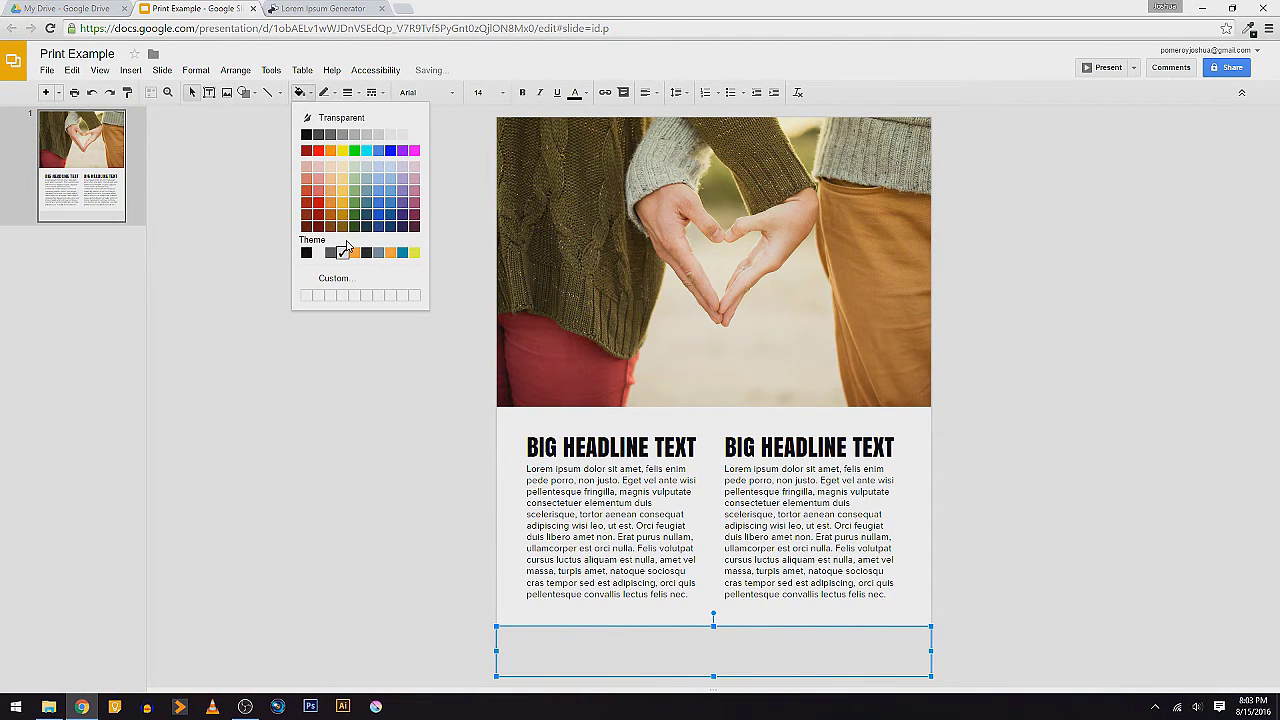
click(331, 214)
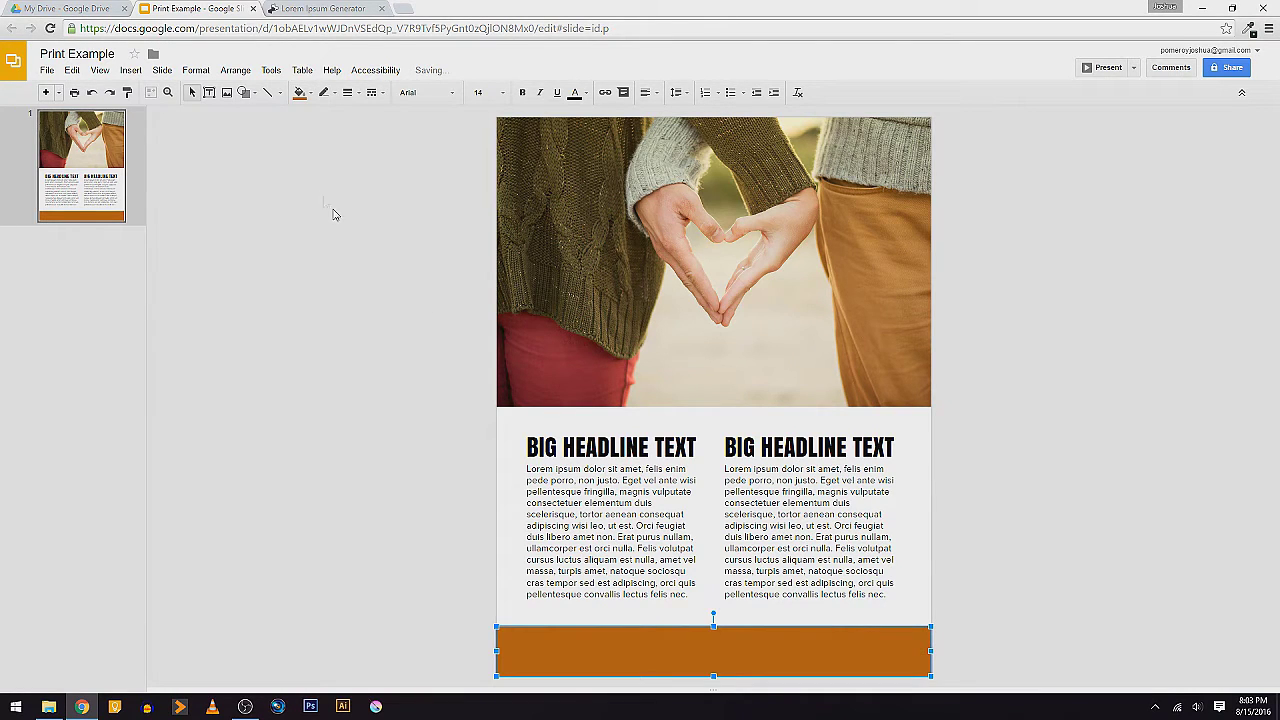
click(299, 92)
click(357, 226)
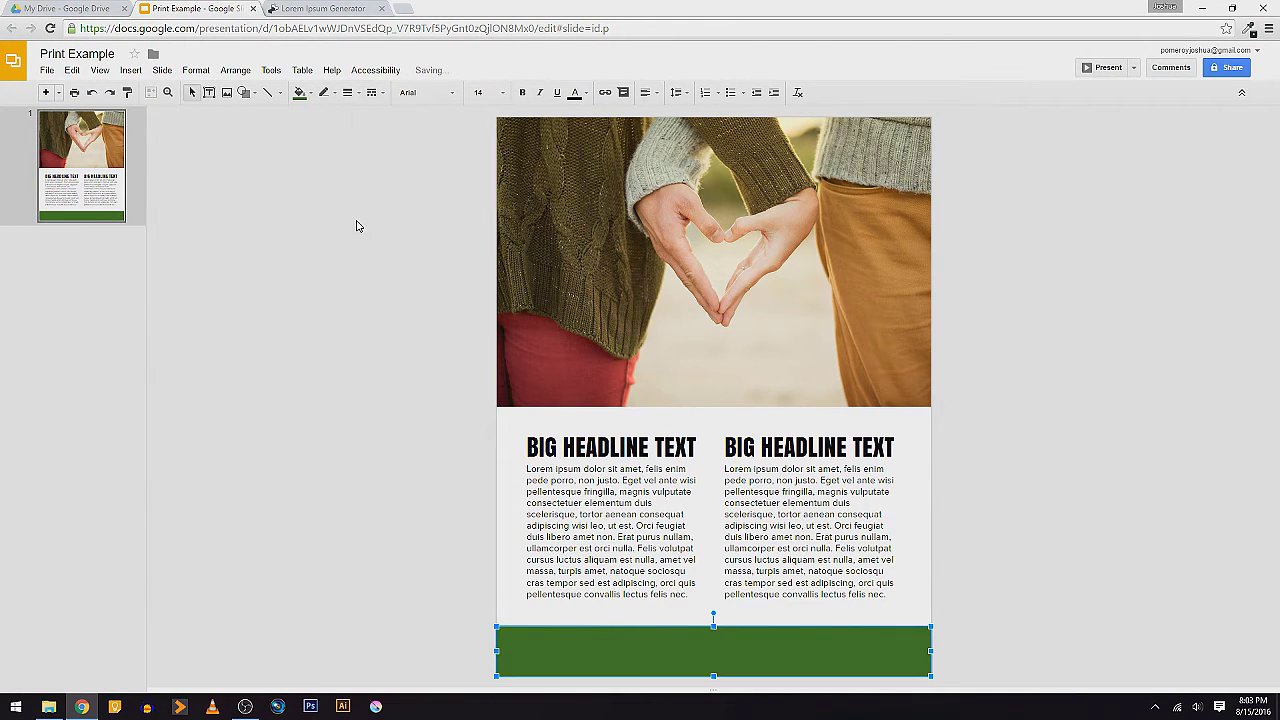
Fill the bottom rectangle with dark grey.
click(299, 92)
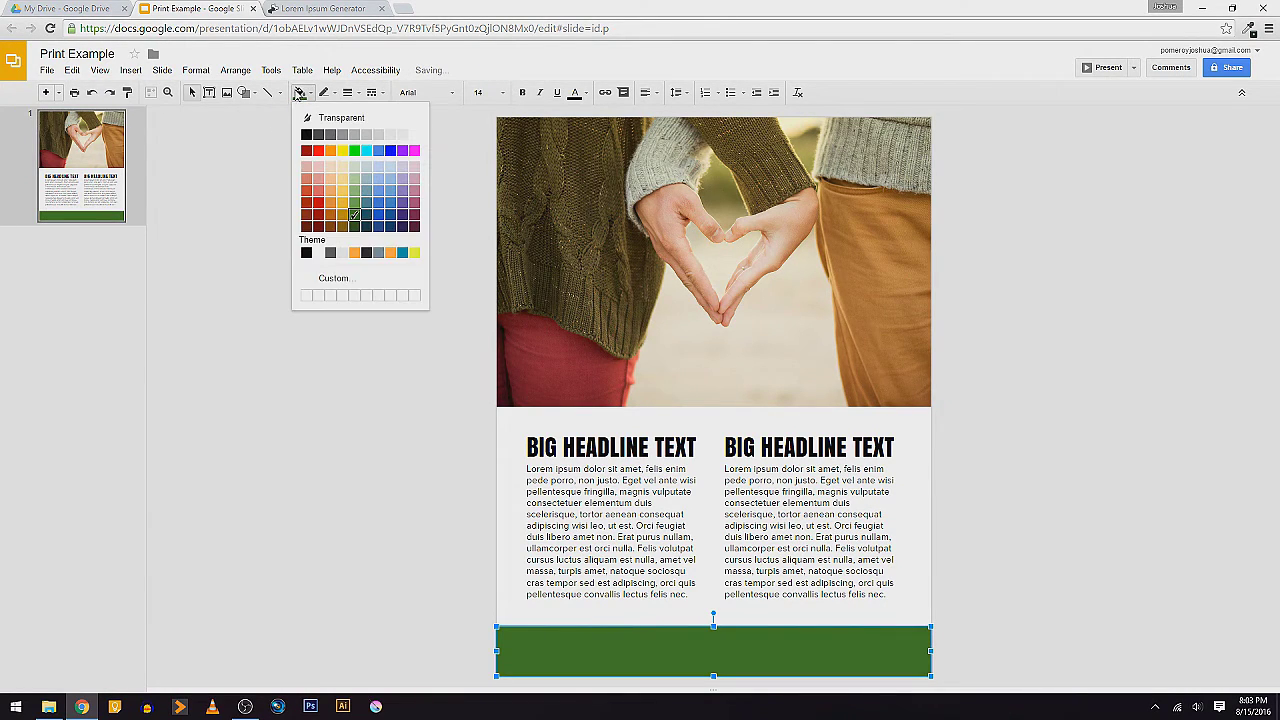
click(317, 136)
click(382, 370)
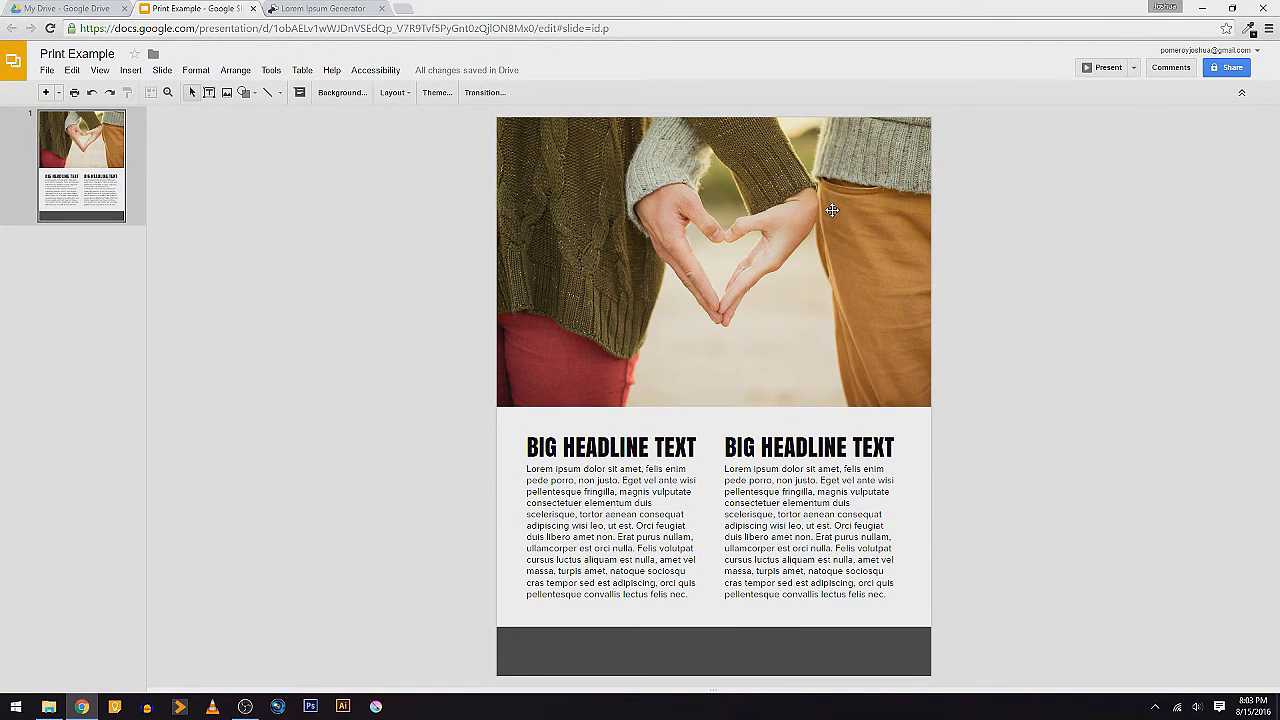
Insert word art with the text "Love".
click(136, 74)
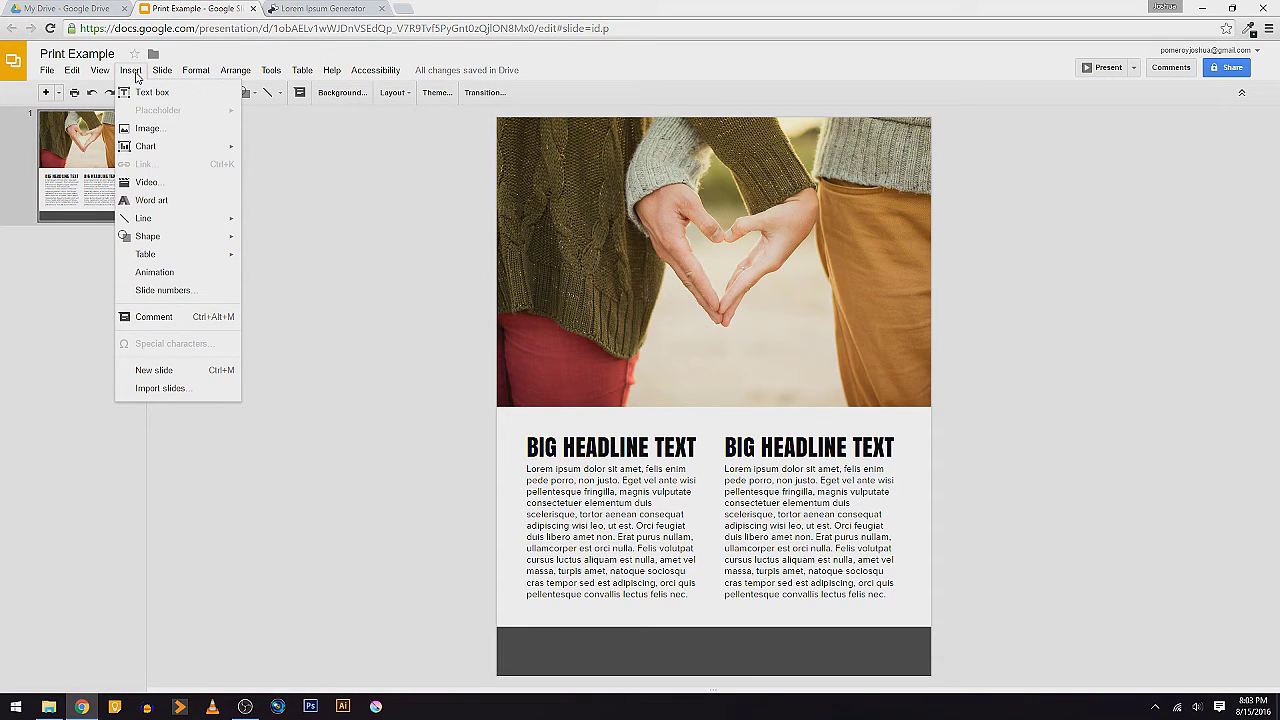
click(158, 200)
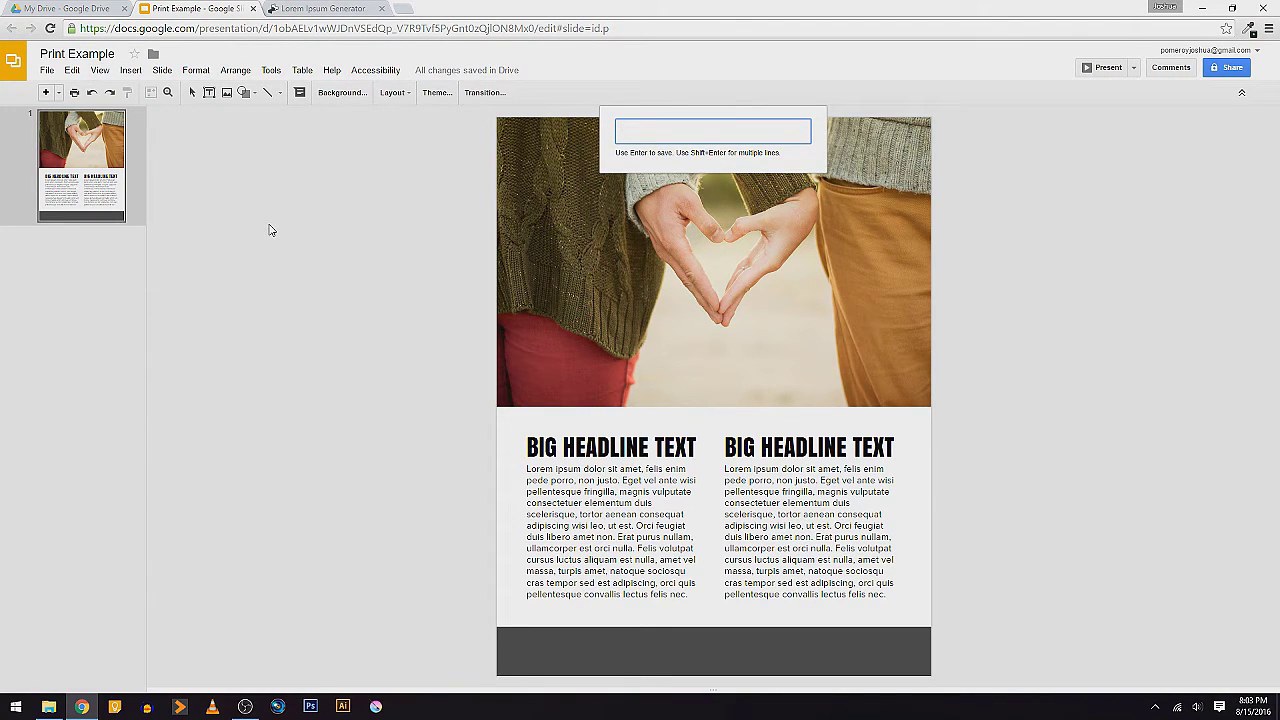
text(Love)
key(Return)
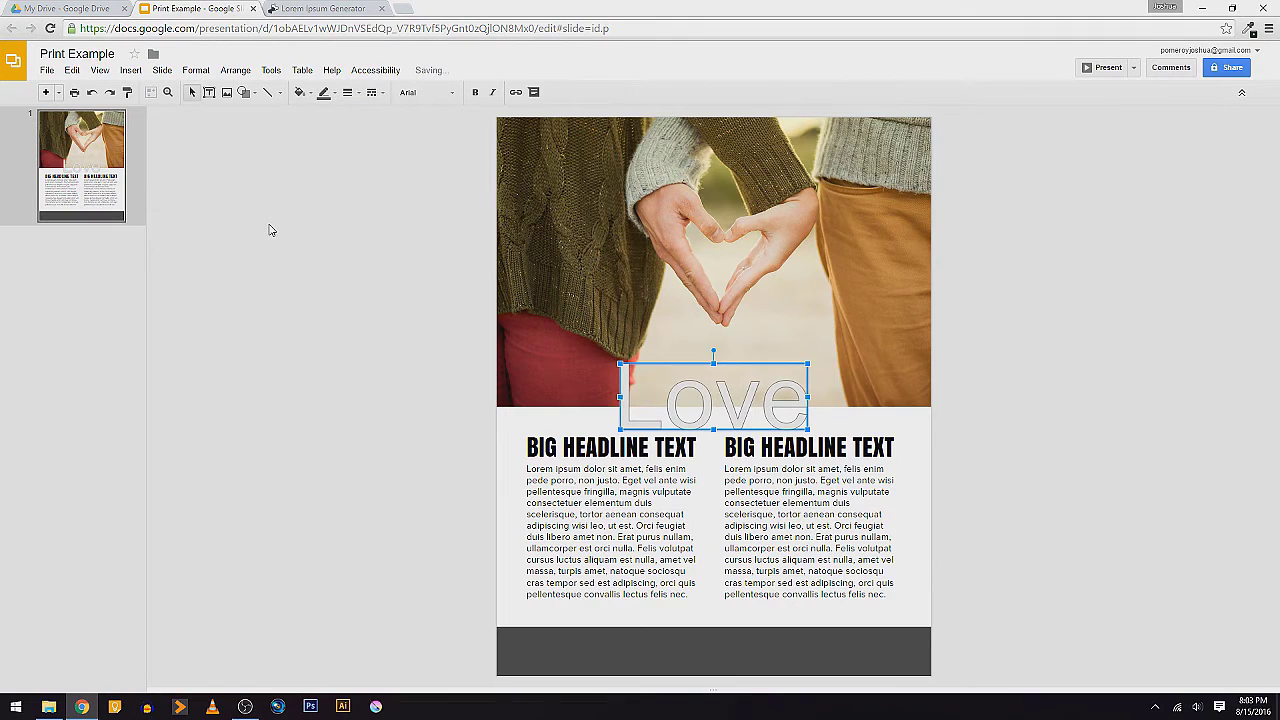
click(425, 92)
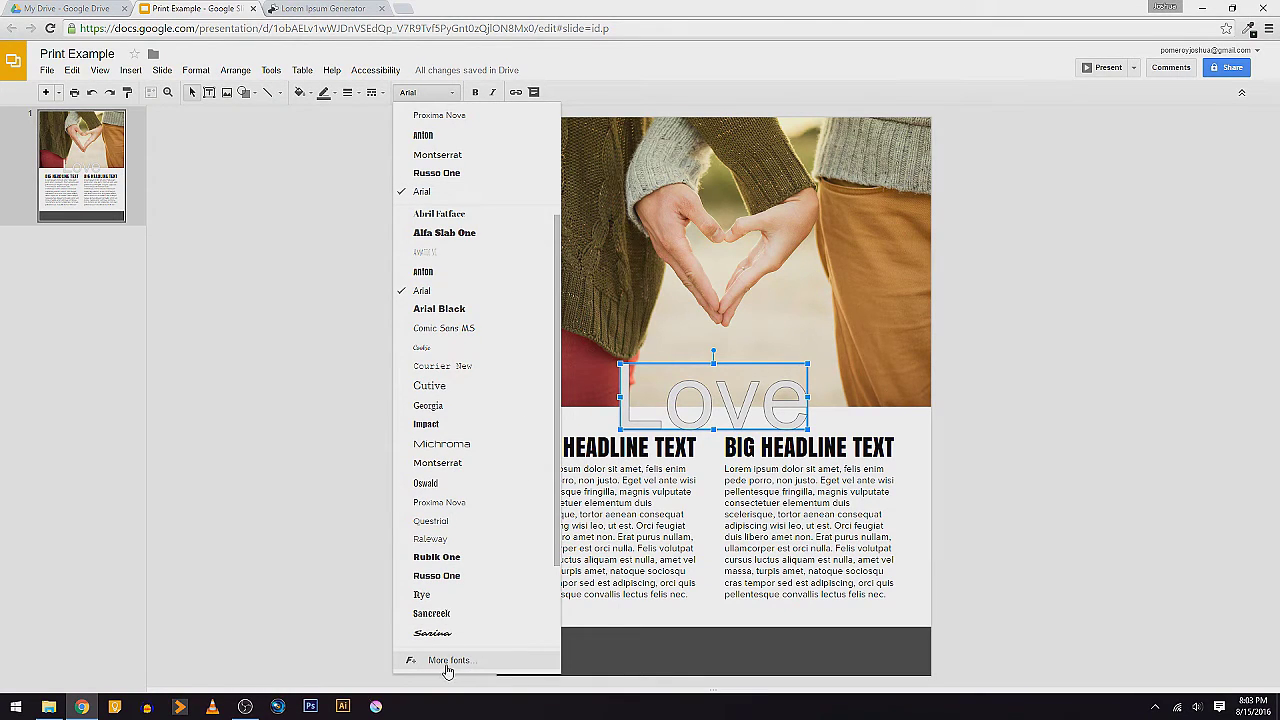
click(447, 664)
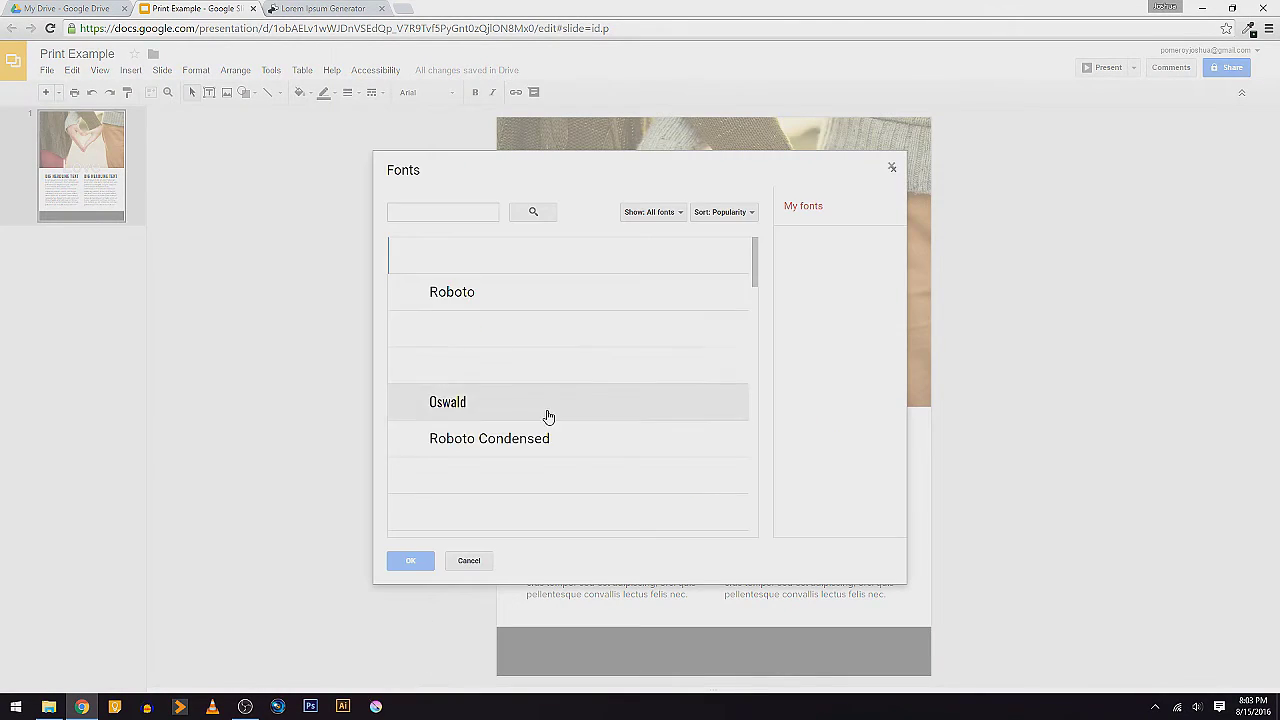
mouse_move(757, 262)
mouse_down()
mouse_move(750, 527)
mouse_move(737, 250)
mouse_up()
click(893, 170)
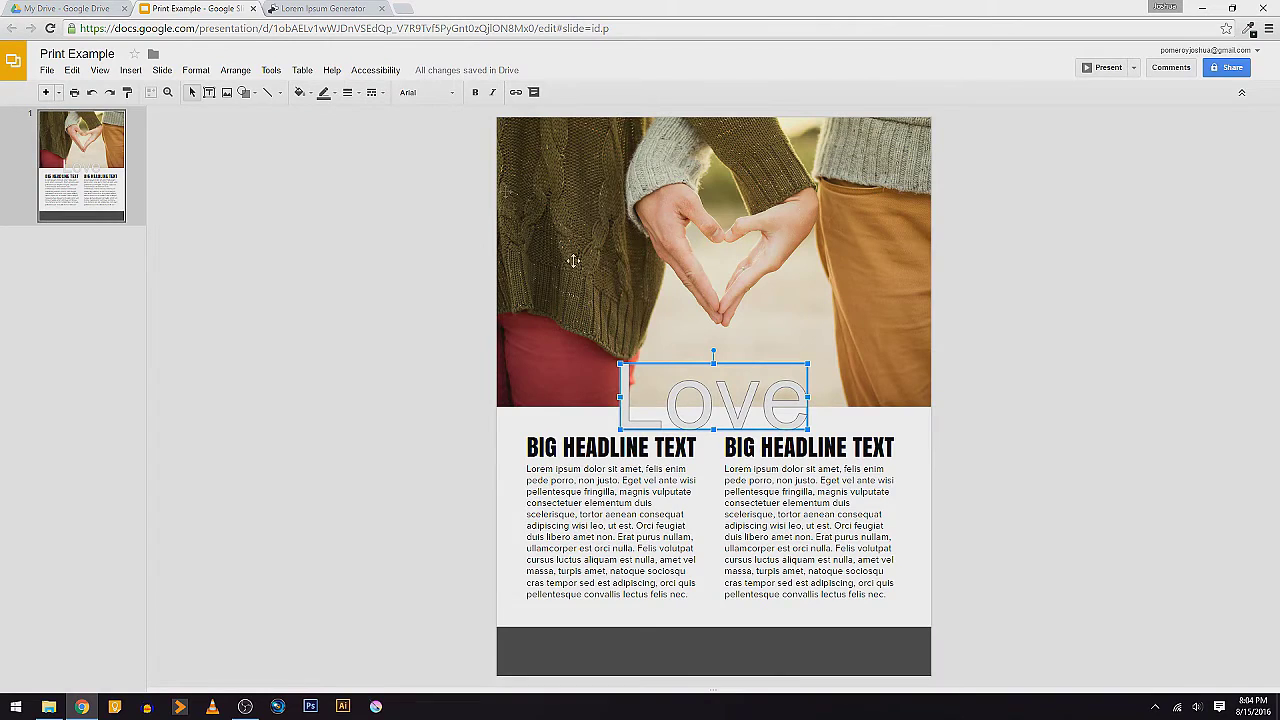
Set the "Love" word art's font to Cookie and make its outline transparent.
click(422, 92)
click(463, 361)
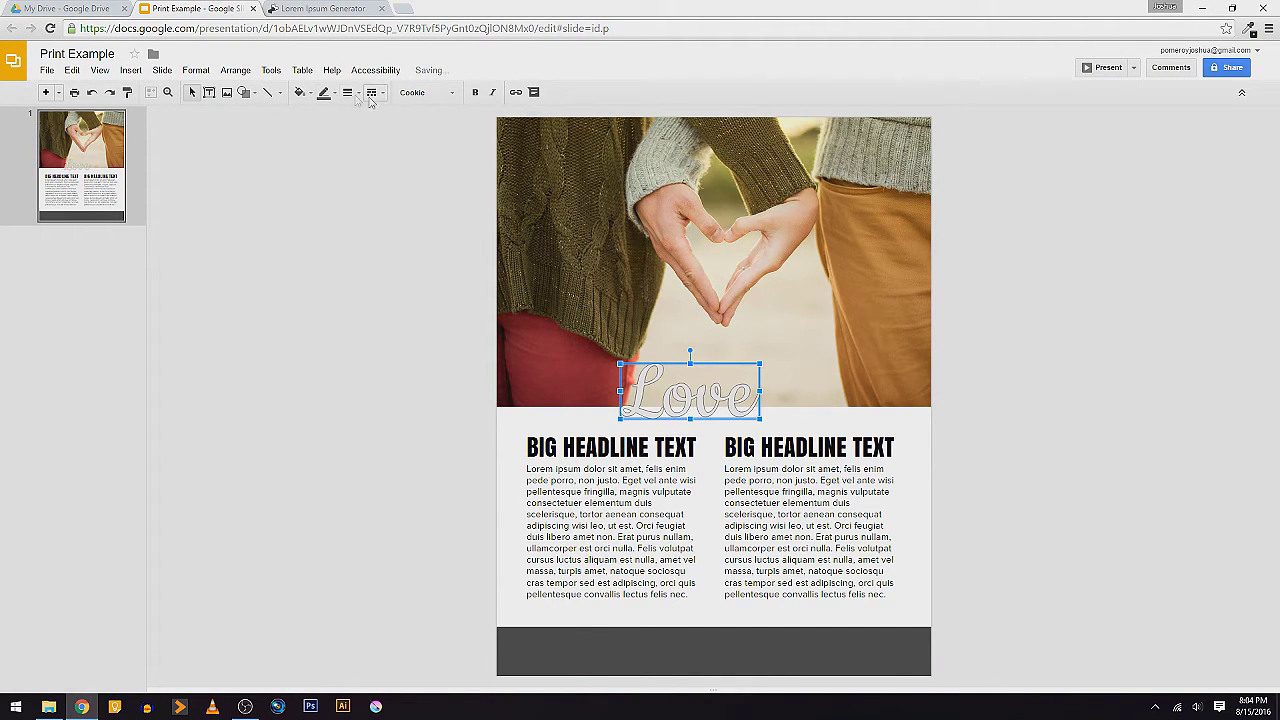
click(323, 92)
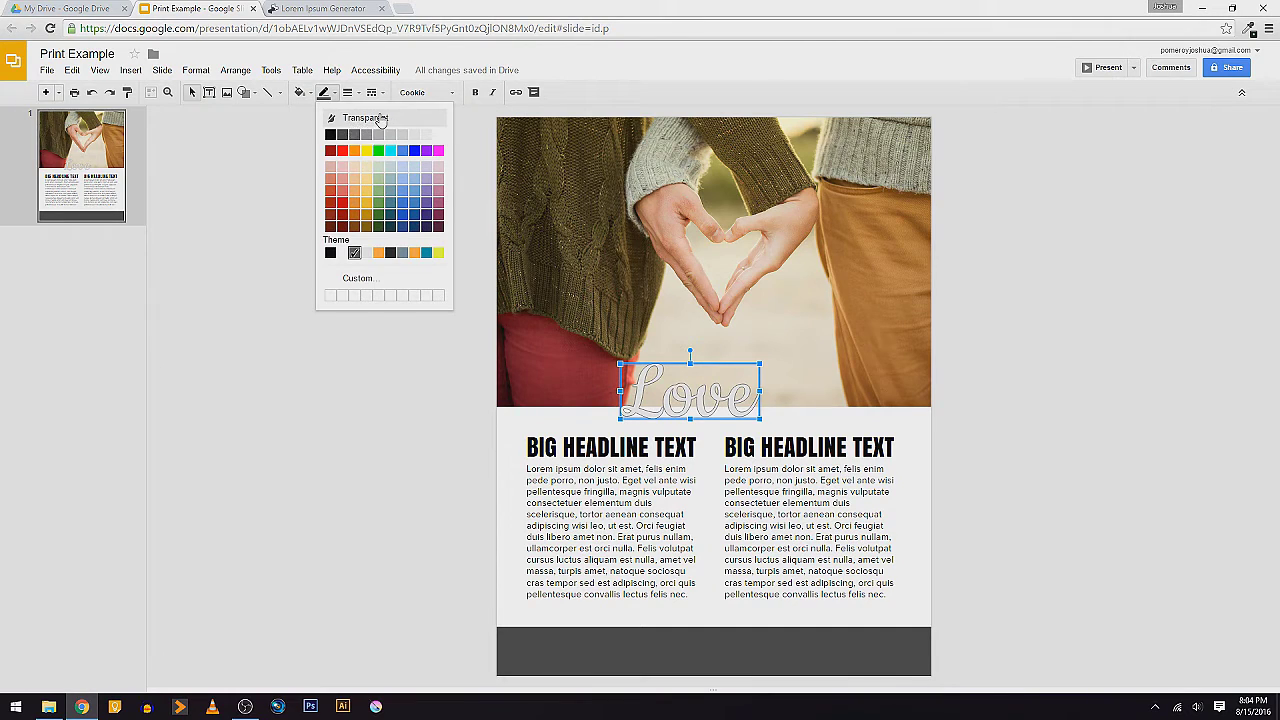
click(378, 118)
Fill the "Love" word art with white and place it, enlarged, over the hands in the middle of the photo.
click(298, 92)
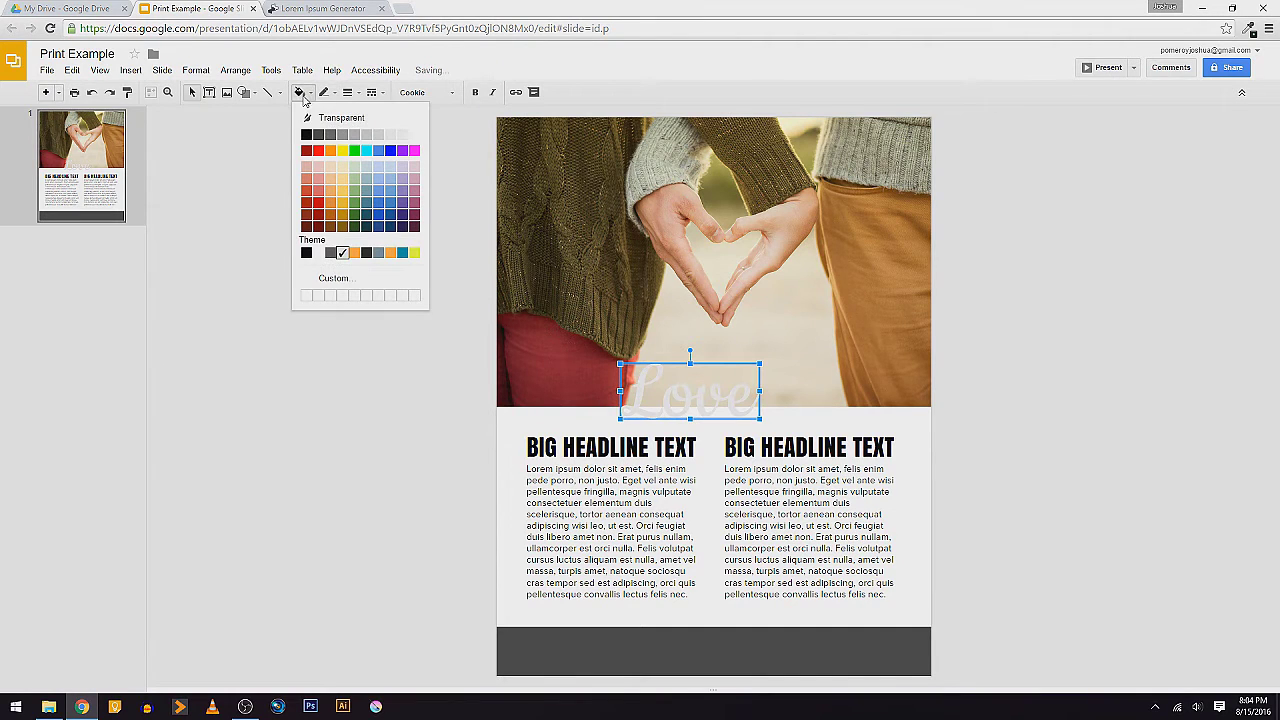
click(413, 134)
drag(764, 382, 798, 318)
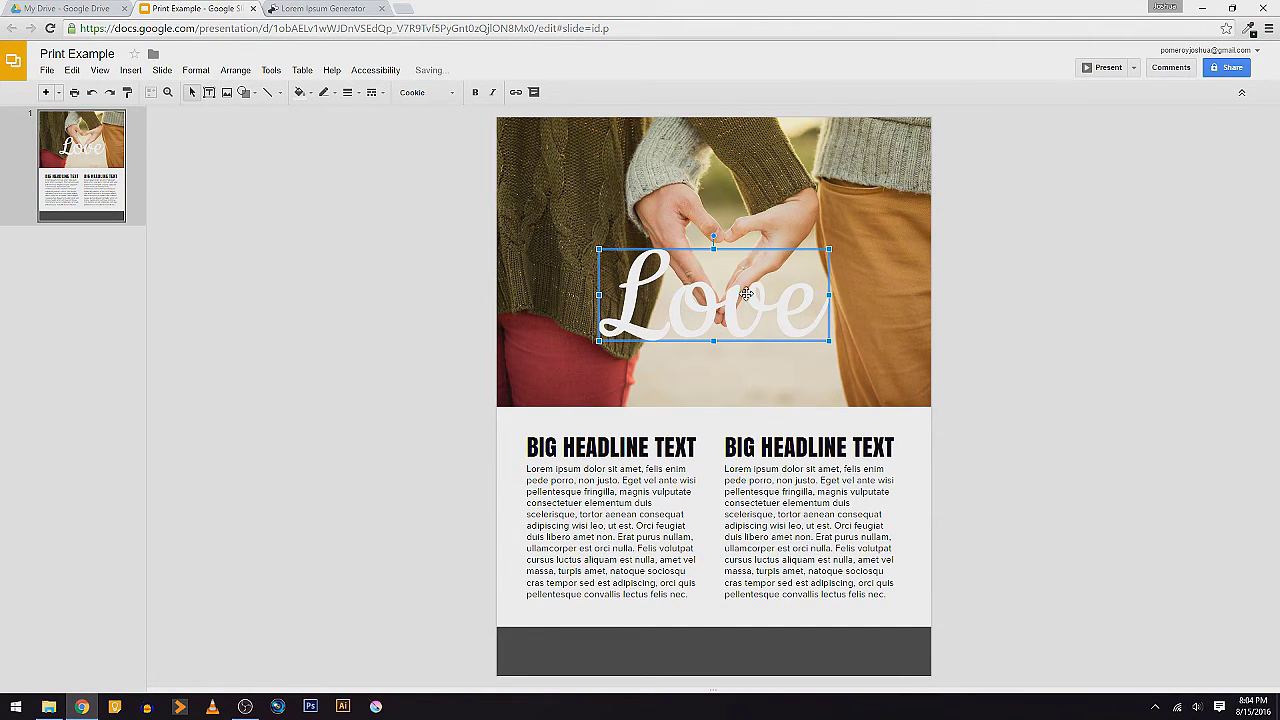
Duplicate the "Love" word art and change the copy's text to "Subheadline Here".
click(131, 70)
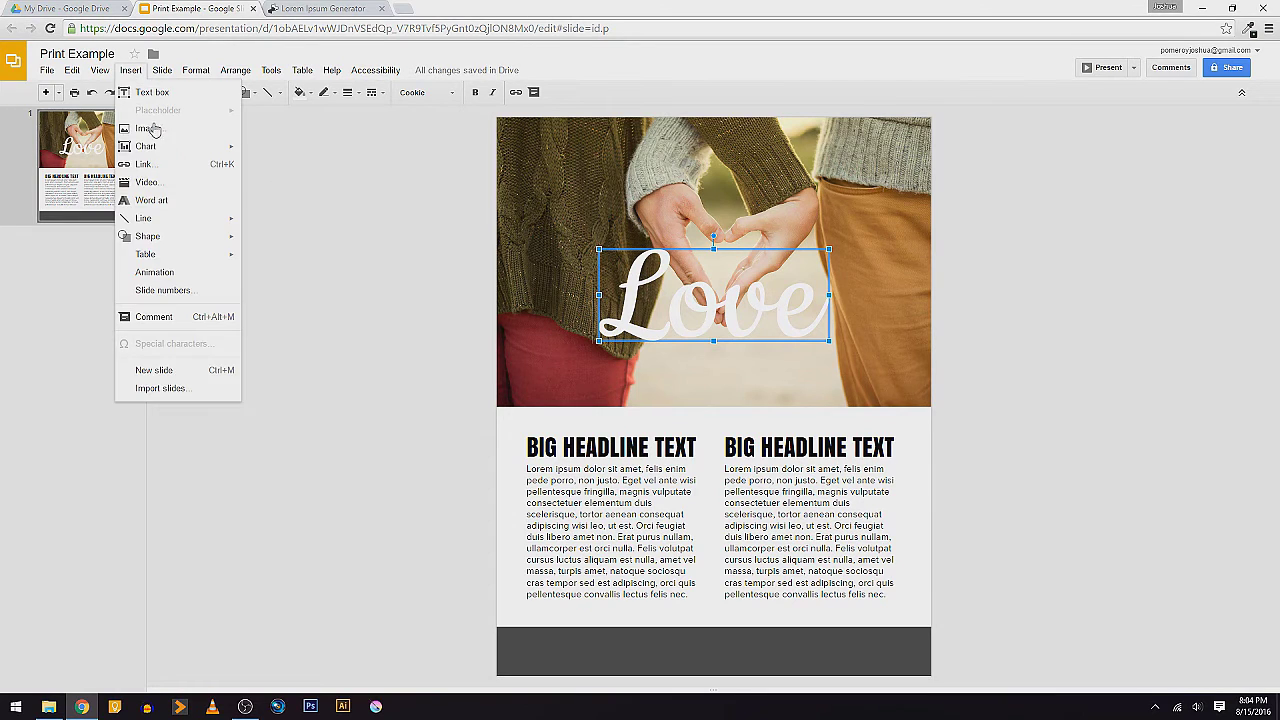
click(763, 331)
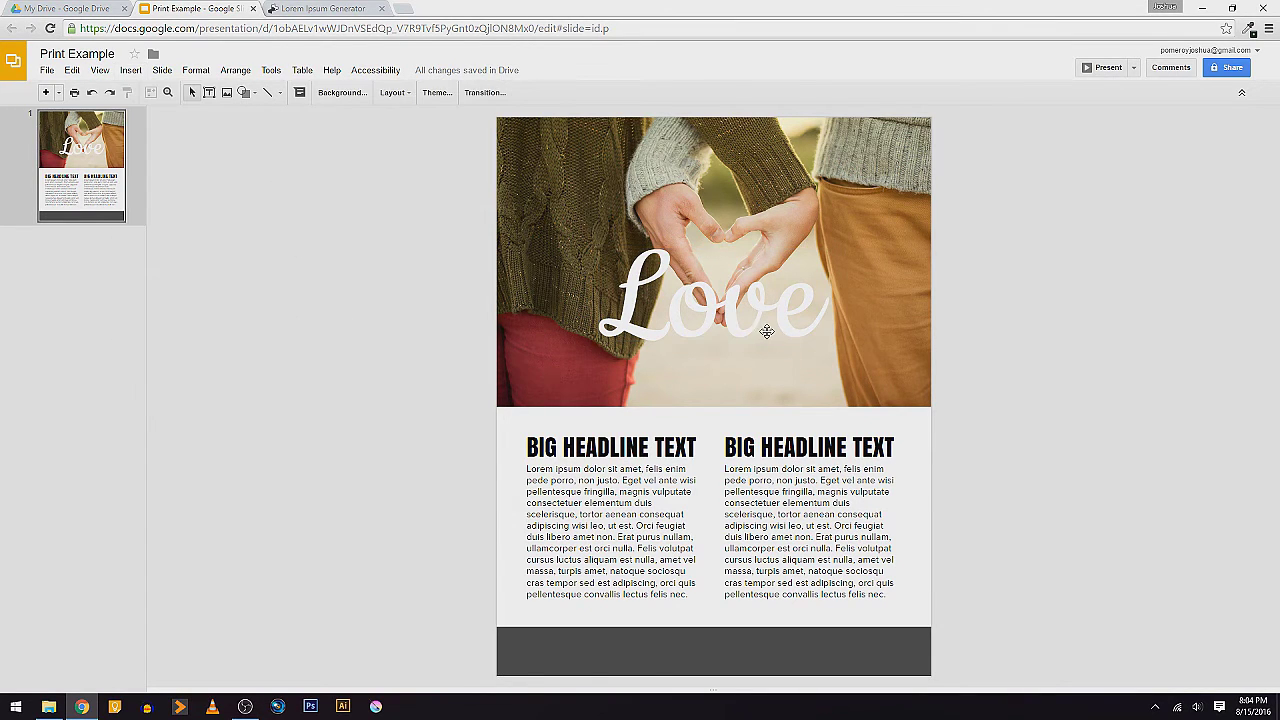
key(ctrl+d)
drag(575, 325, 397, 331)
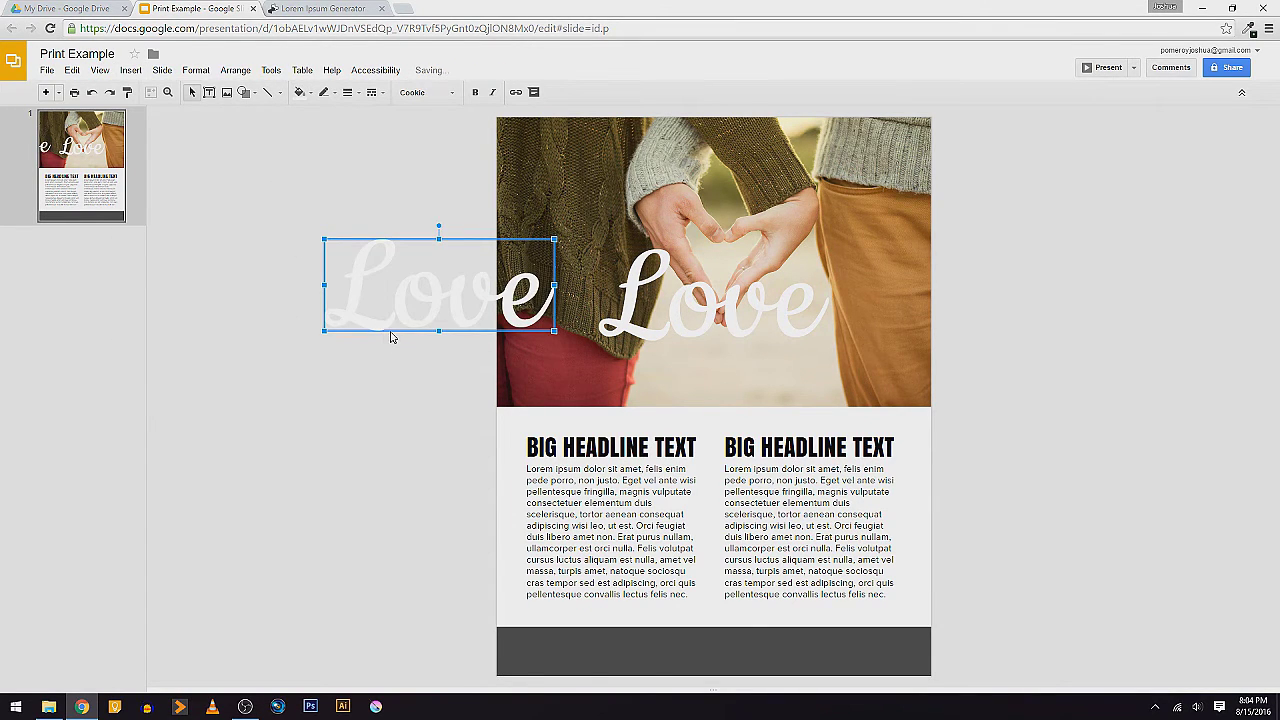
double_click(490, 296)
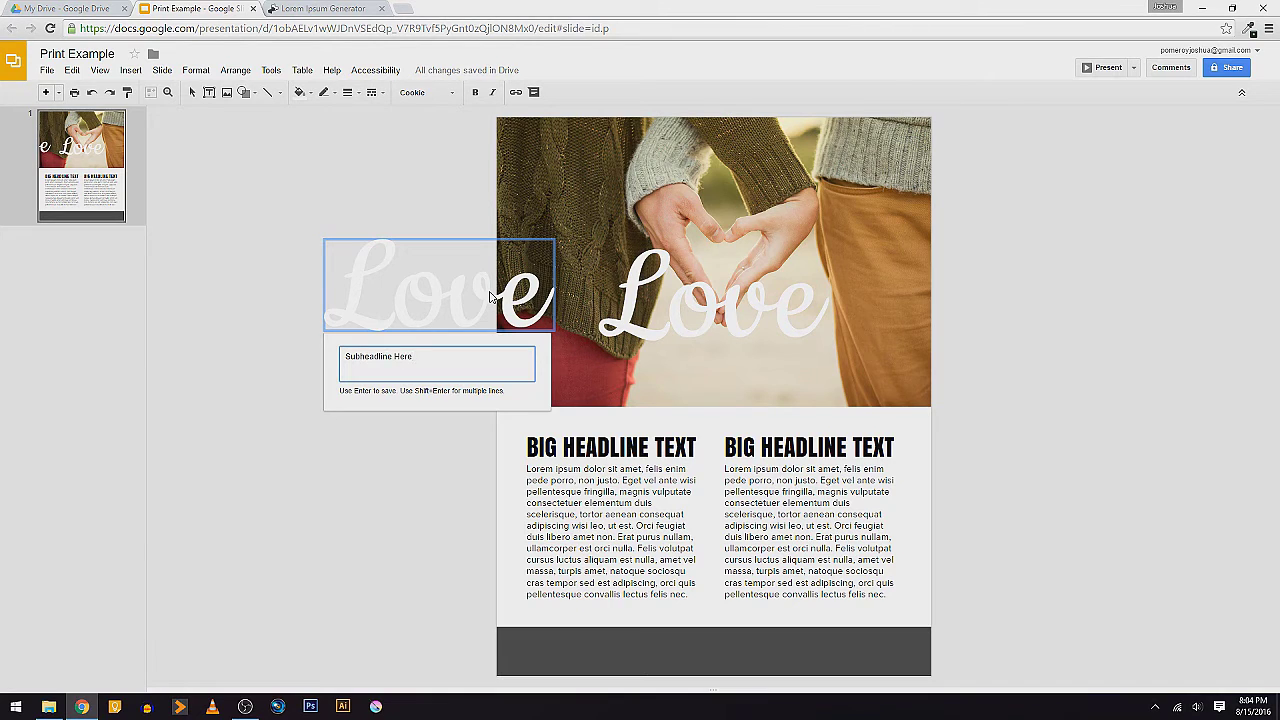
click(490, 296)
key(ctrl+z)
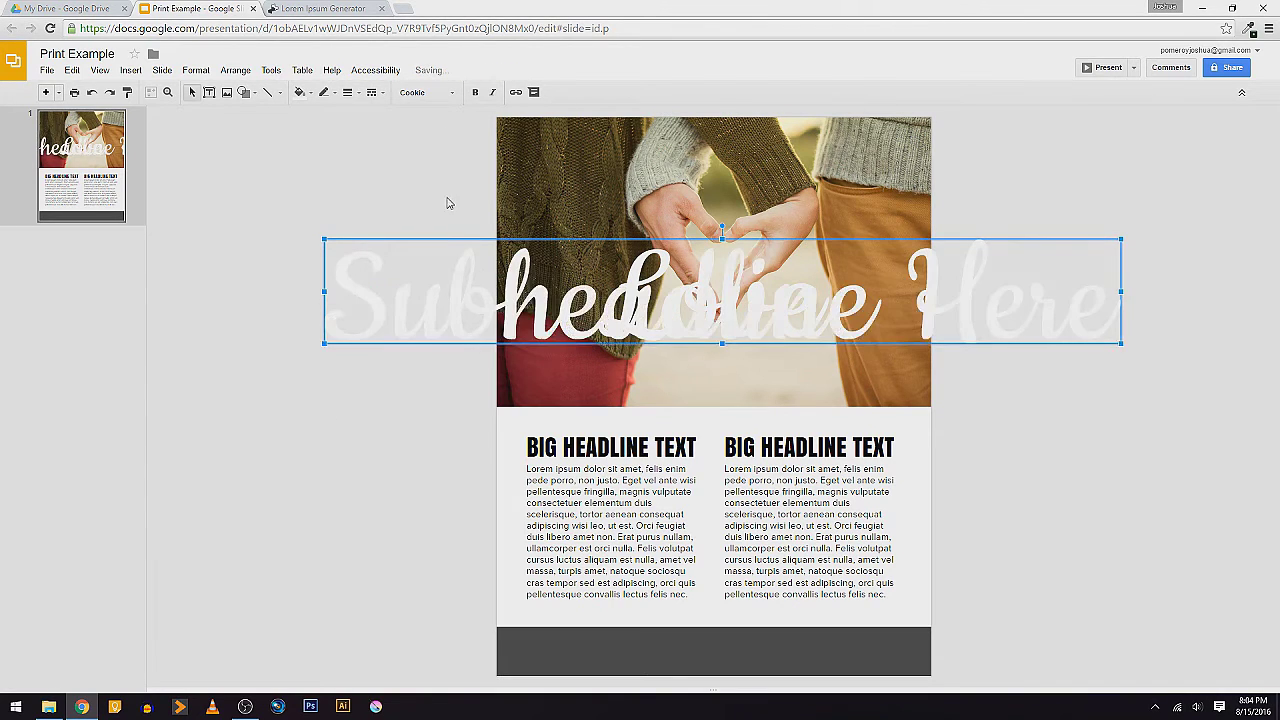
Set the subheadline's font to Proxima Nova and shrink it to roughly the page width below "Love".
click(441, 92)
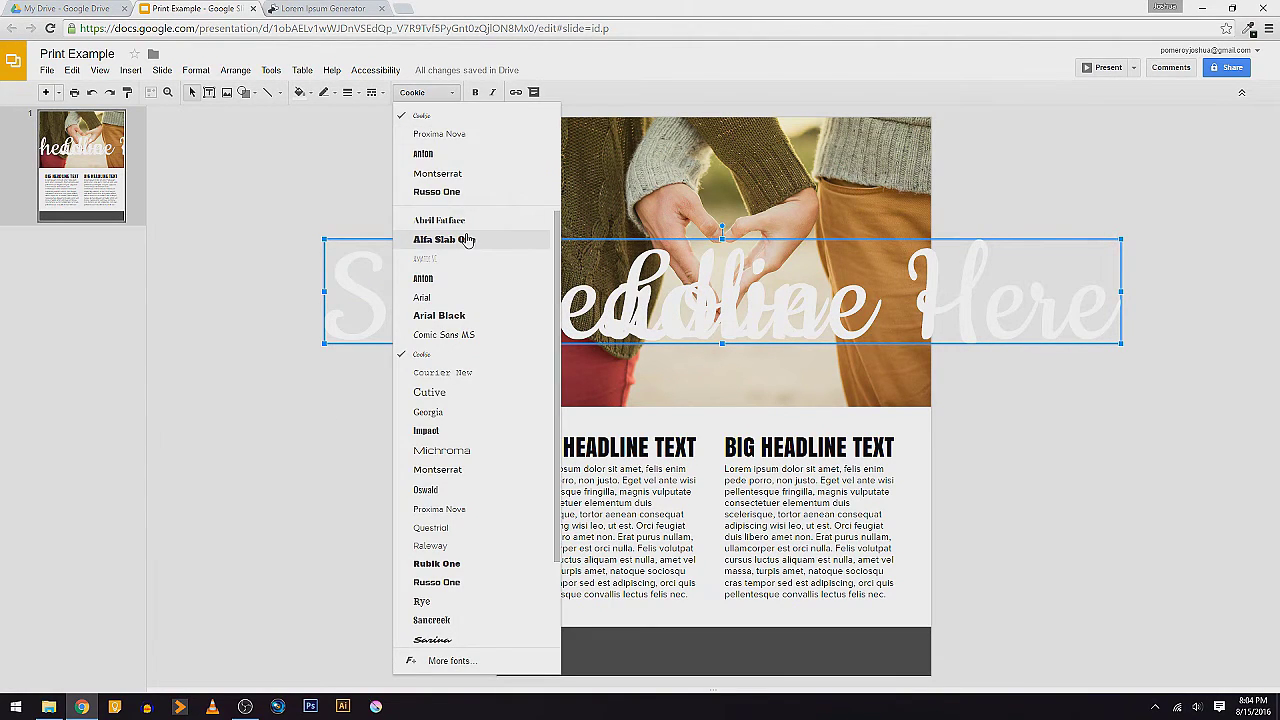
click(465, 137)
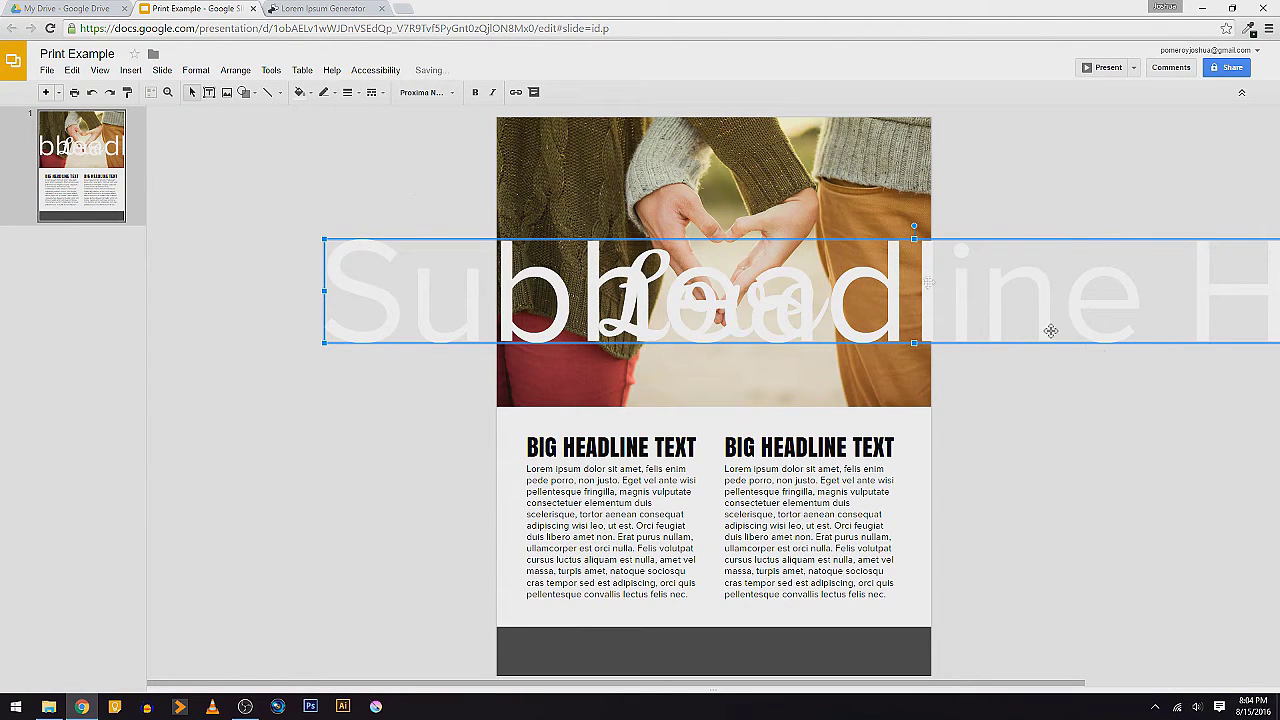
drag(1026, 292, 820, 295)
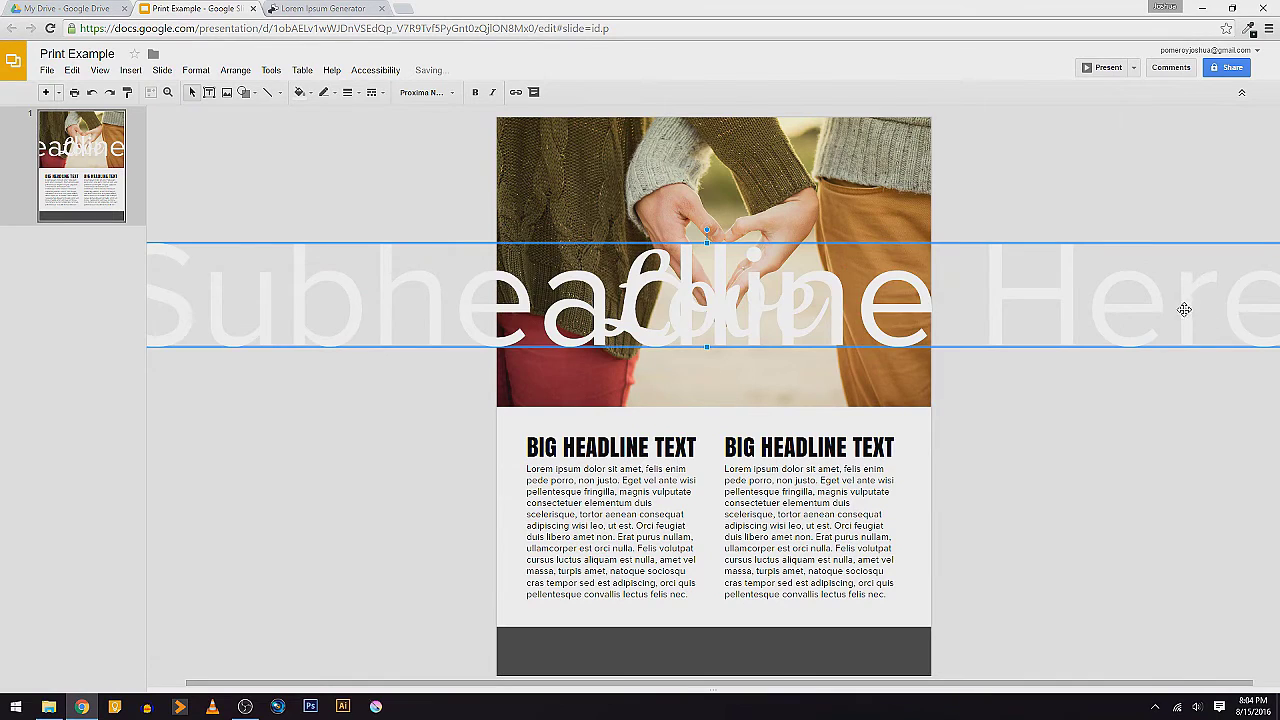
drag(1276, 347, 195, 293)
drag(891, 370, 915, 388)
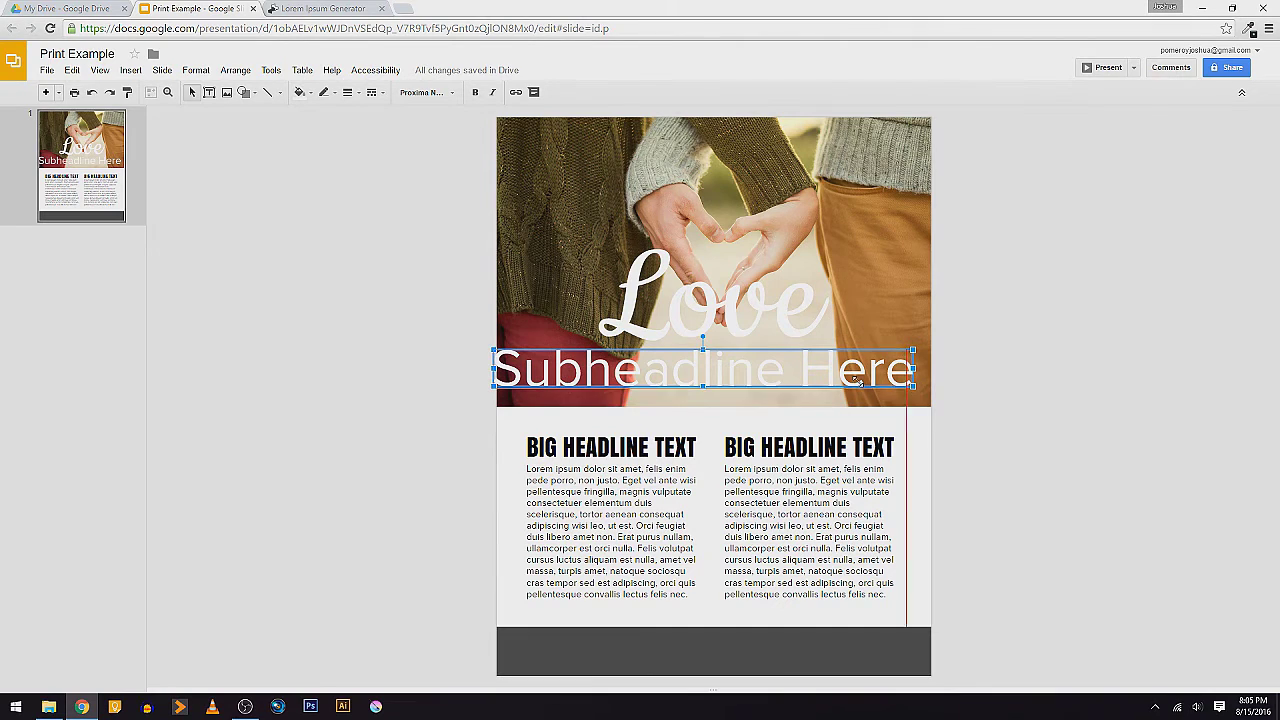
Match the subheadline's width to "Love" and position it centred just beneath that word.
drag(659, 360, 779, 357)
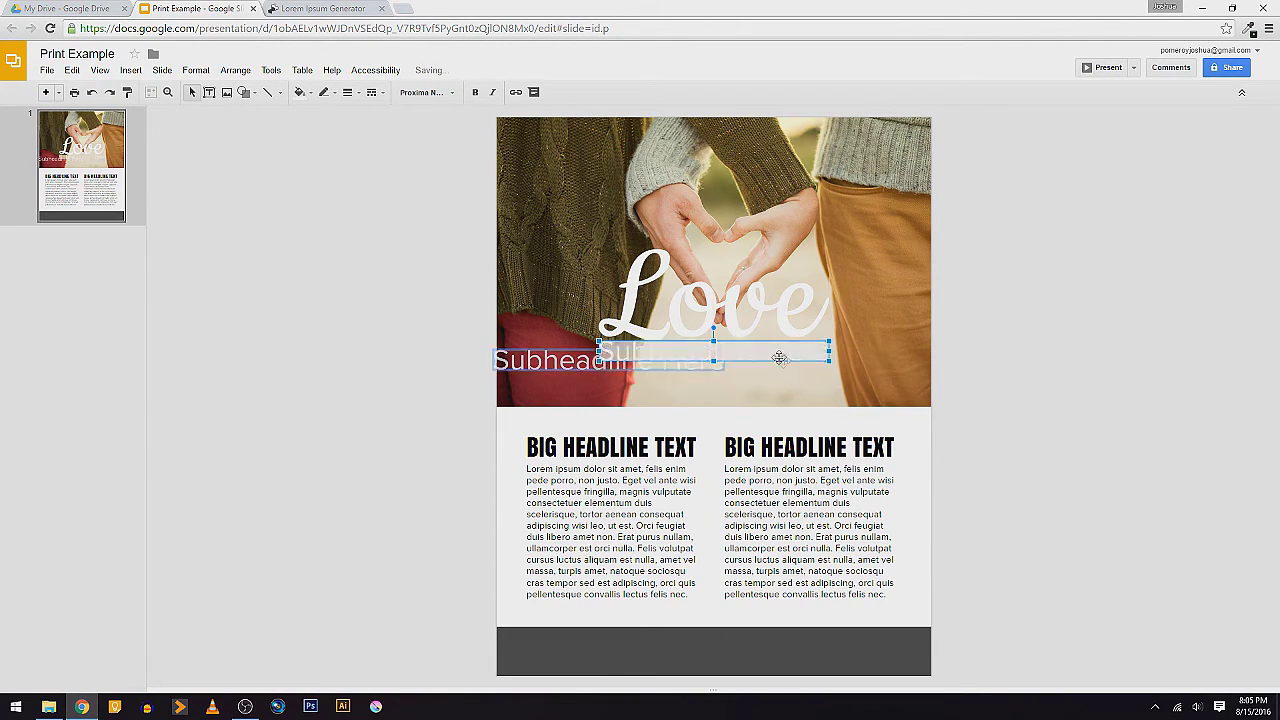
key(Down)
key(Down)
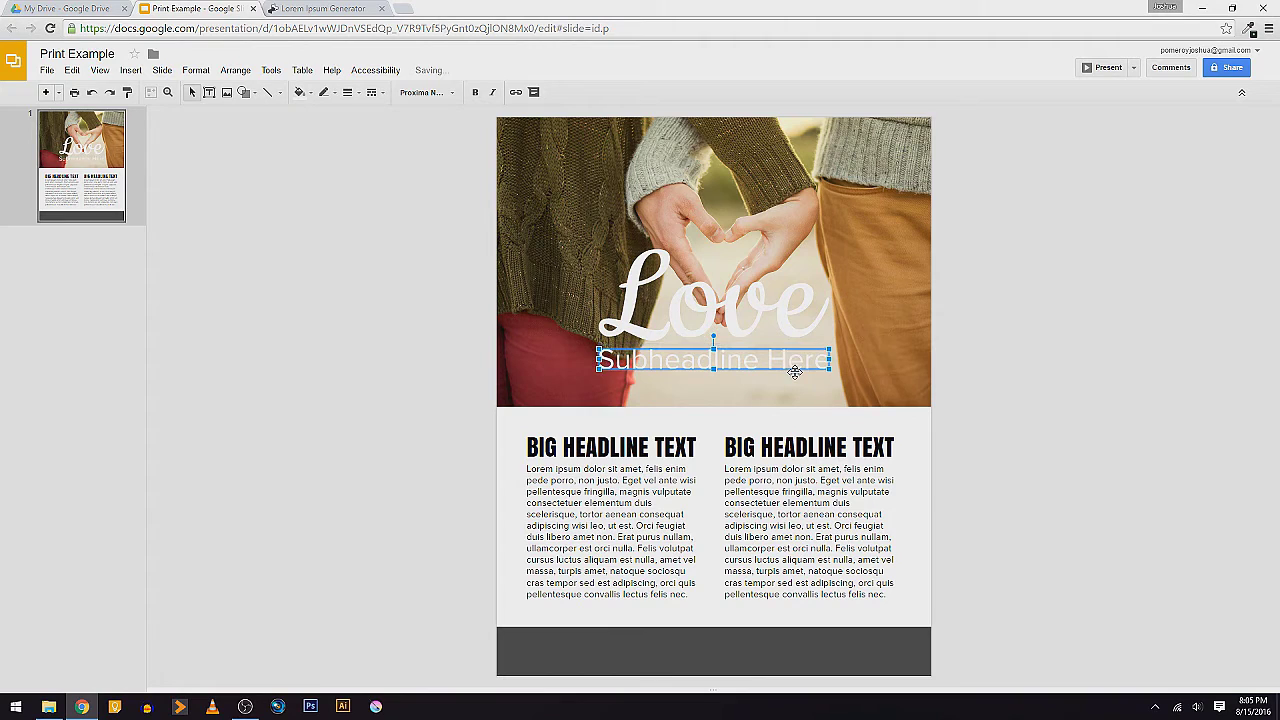
Fill the subheadline word art with a pale yellow and shrink it slightly, keeping it centred beneath "Love".
click(309, 92)
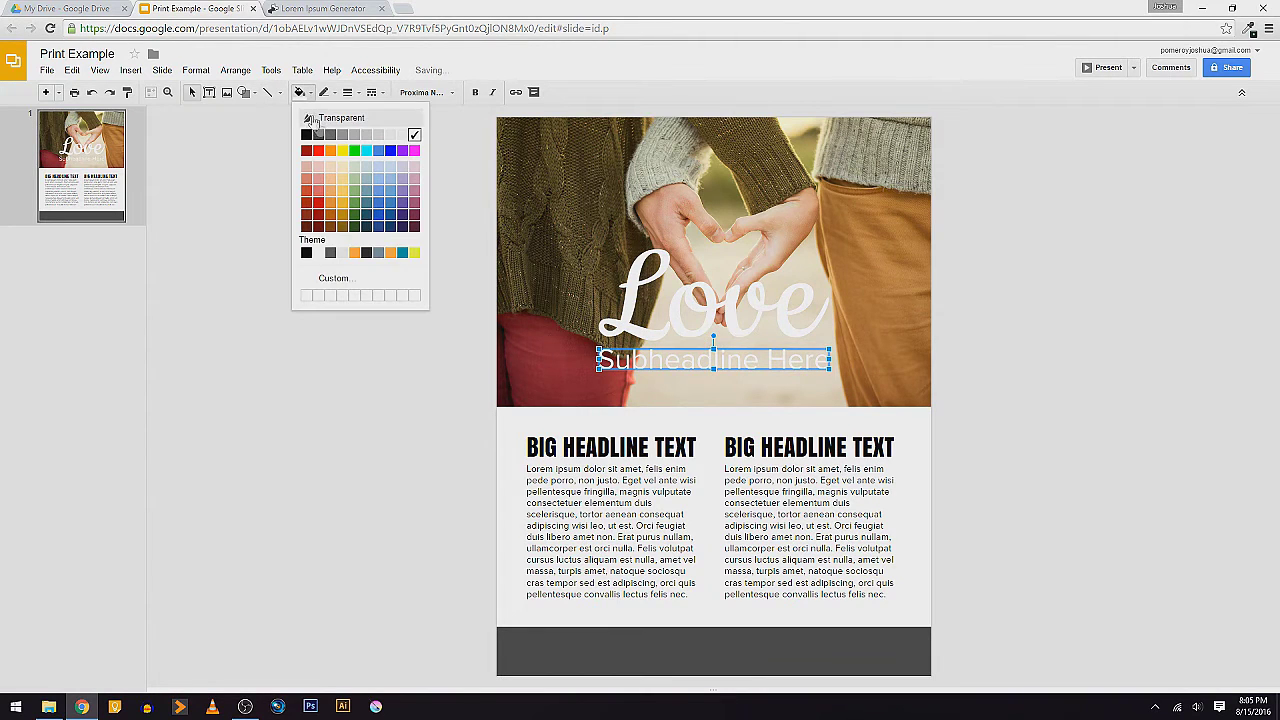
click(342, 180)
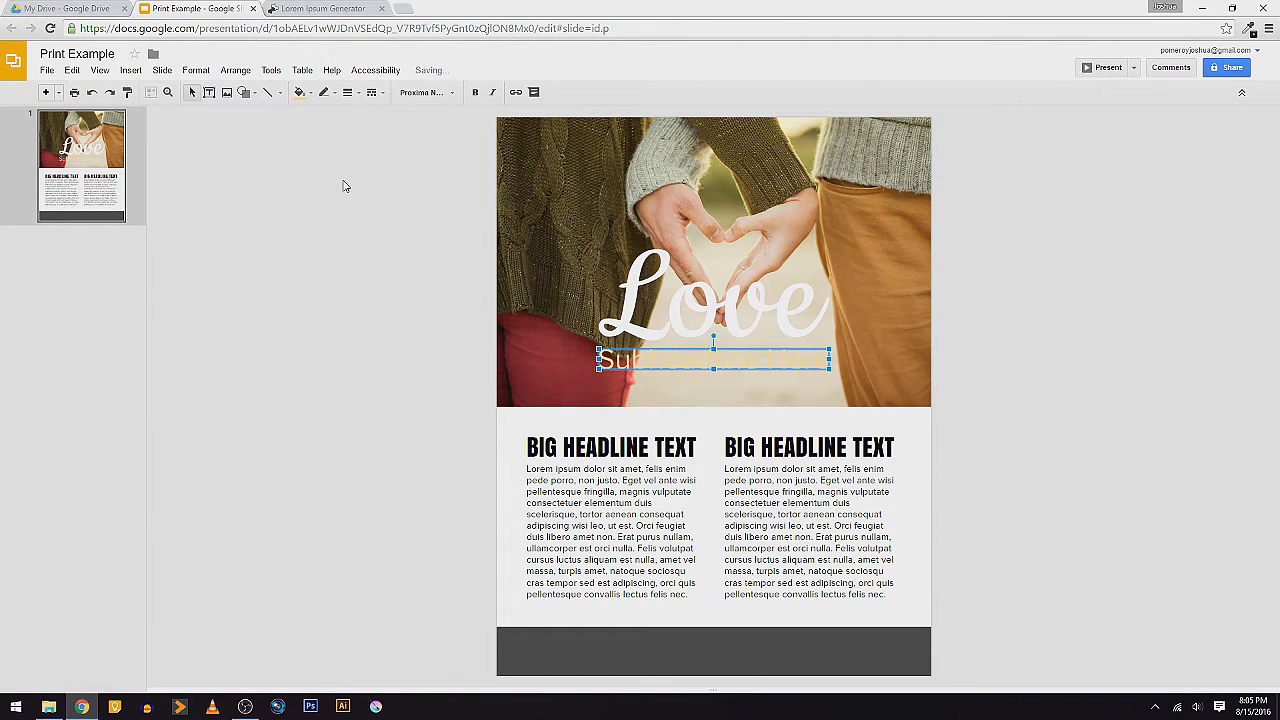
click(309, 93)
click(343, 164)
drag(826, 368, 752, 360)
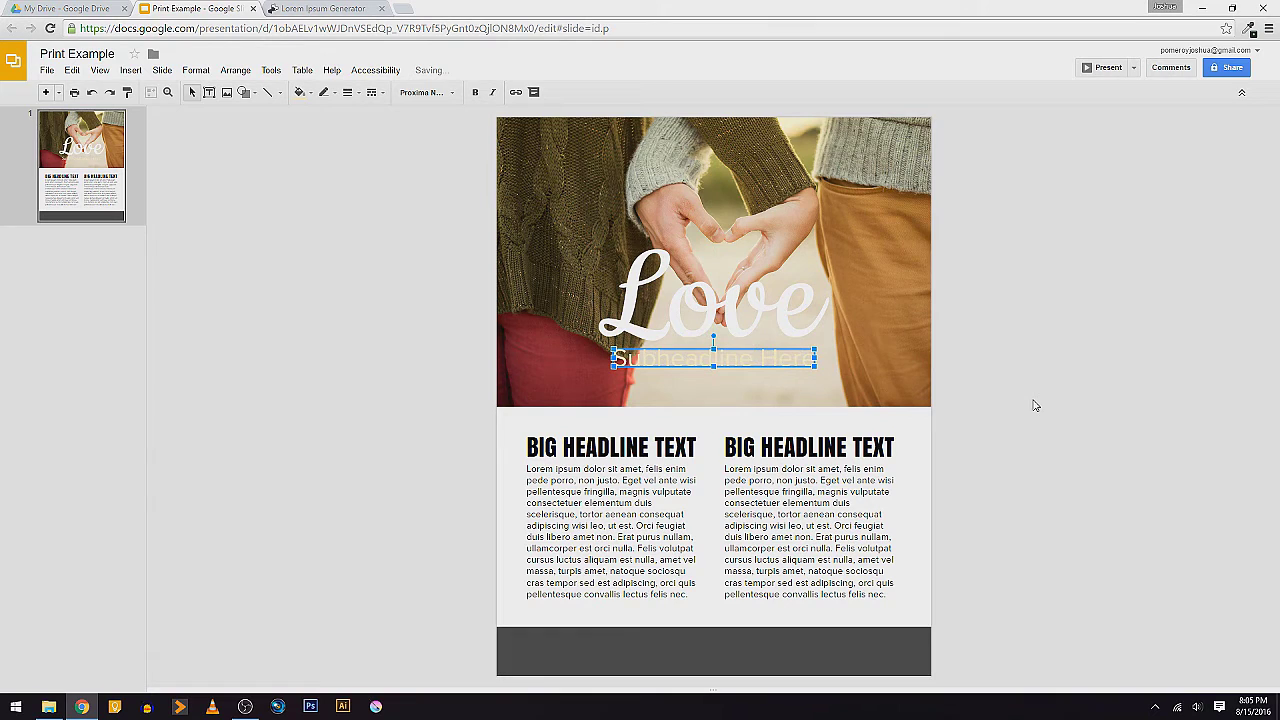
click(1035, 405)
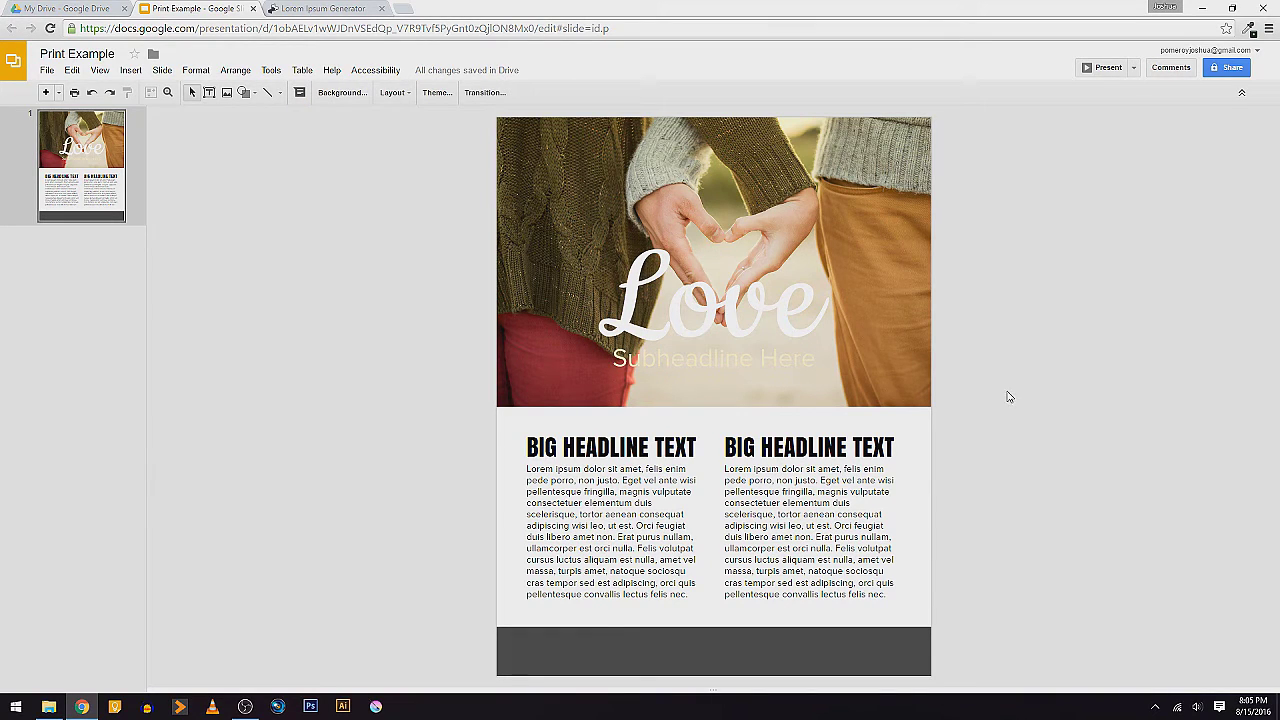
Lower the brightness of the photo slightly in its image options.
click(754, 185)
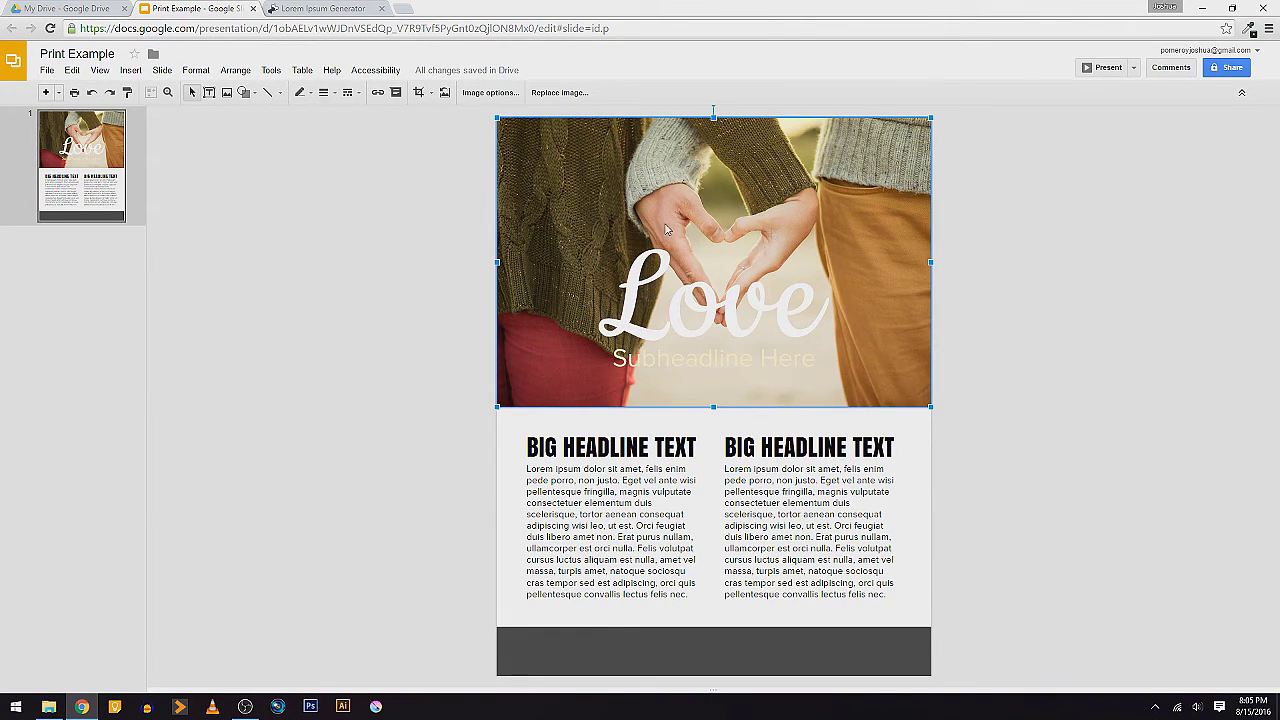
click(472, 93)
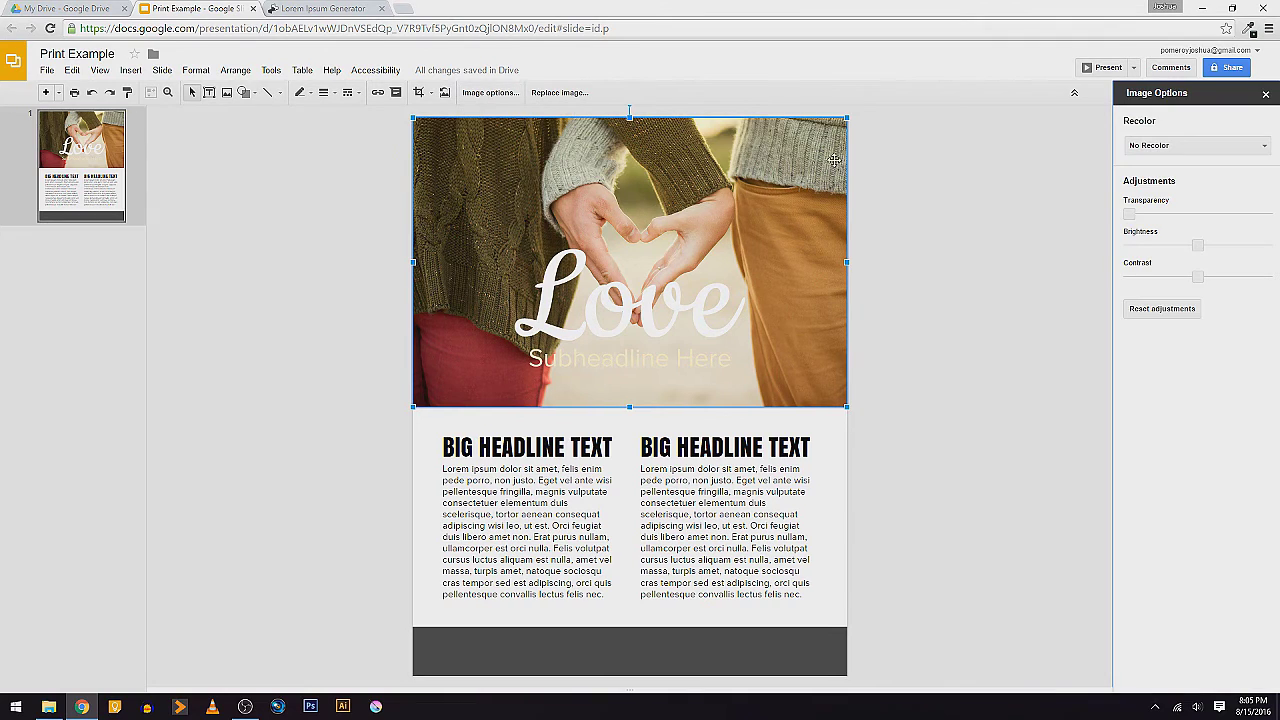
click(1195, 249)
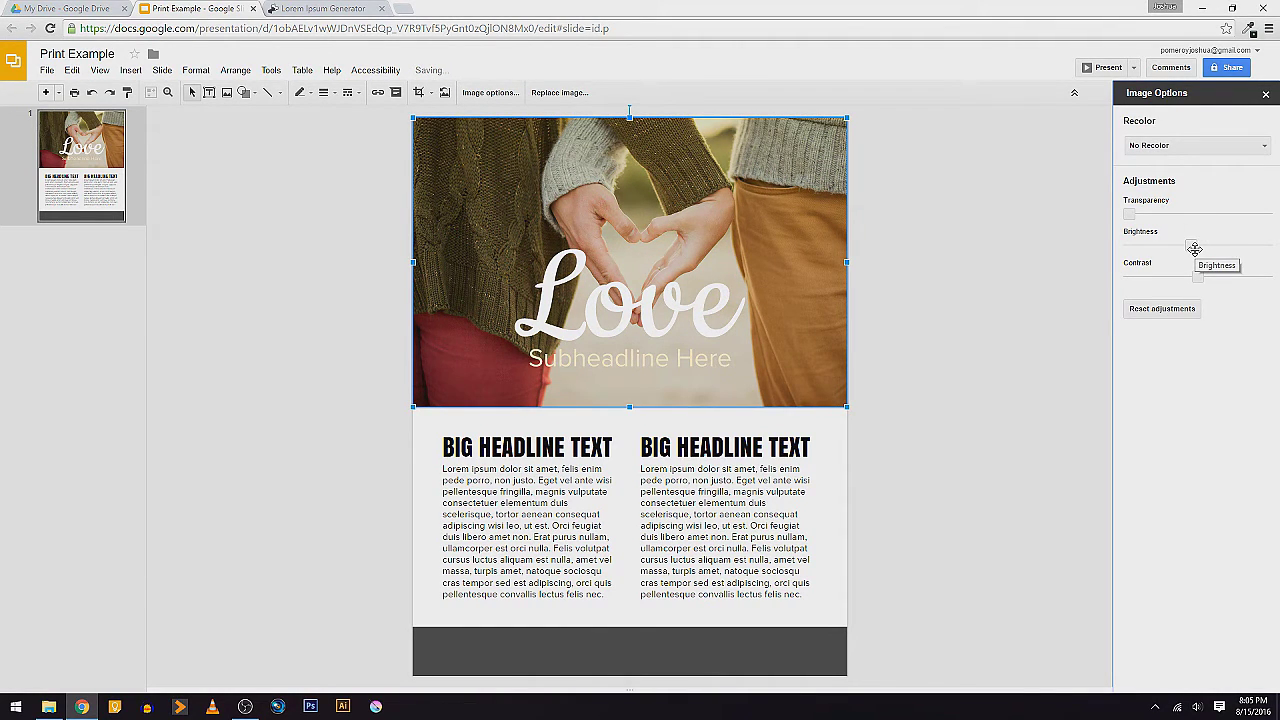
Move "Love" and the subheadline up together so they sit over the hands near the photo's middle.
click(679, 365)
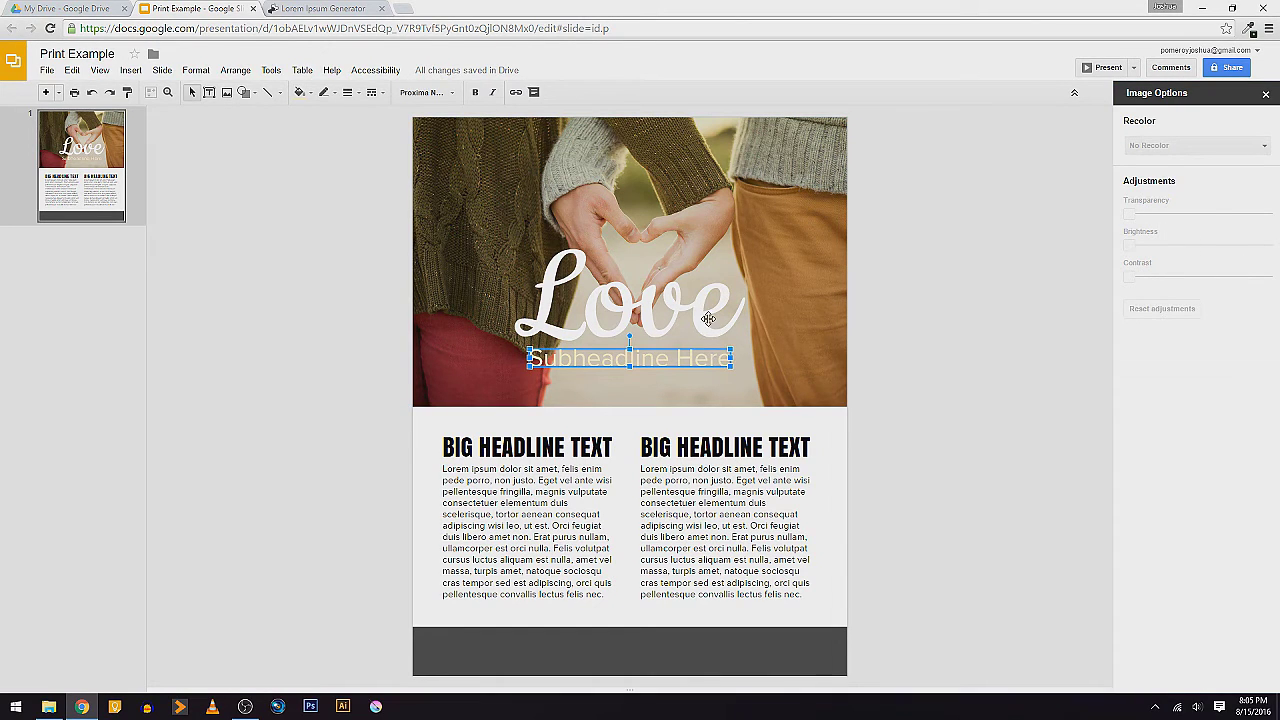
shift+click(706, 328)
drag(690, 322, 698, 274)
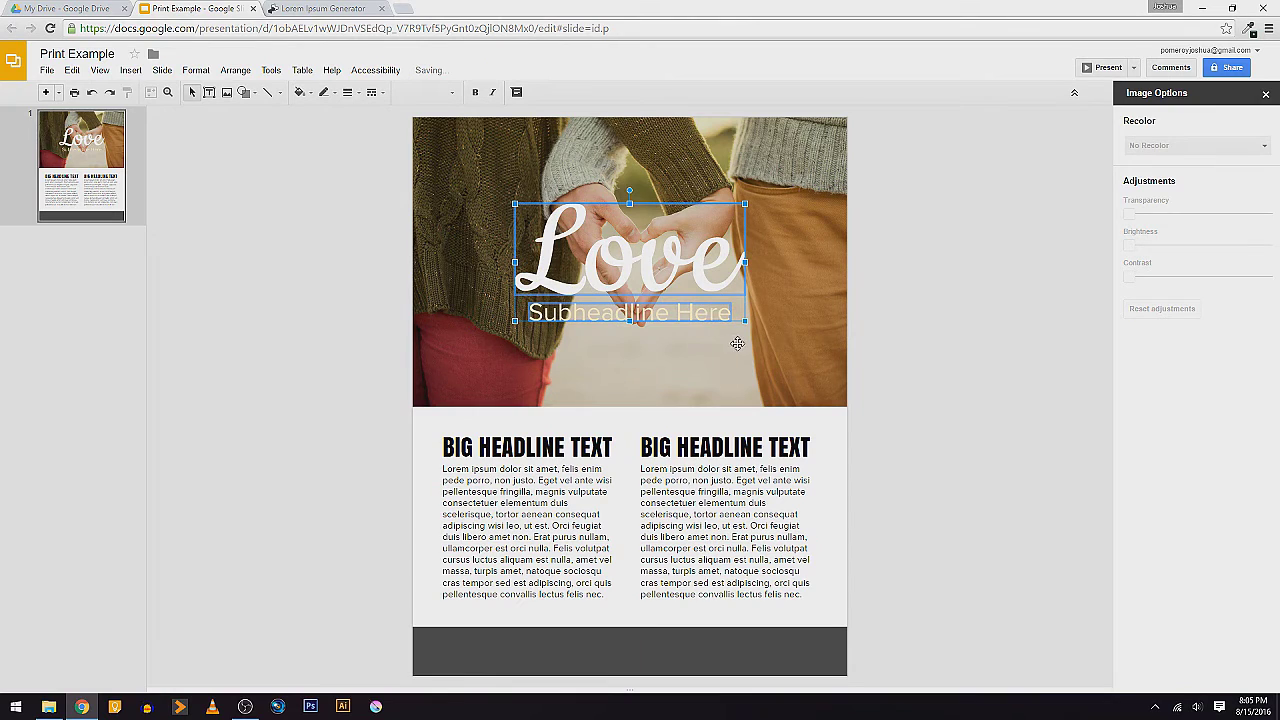
click(949, 340)
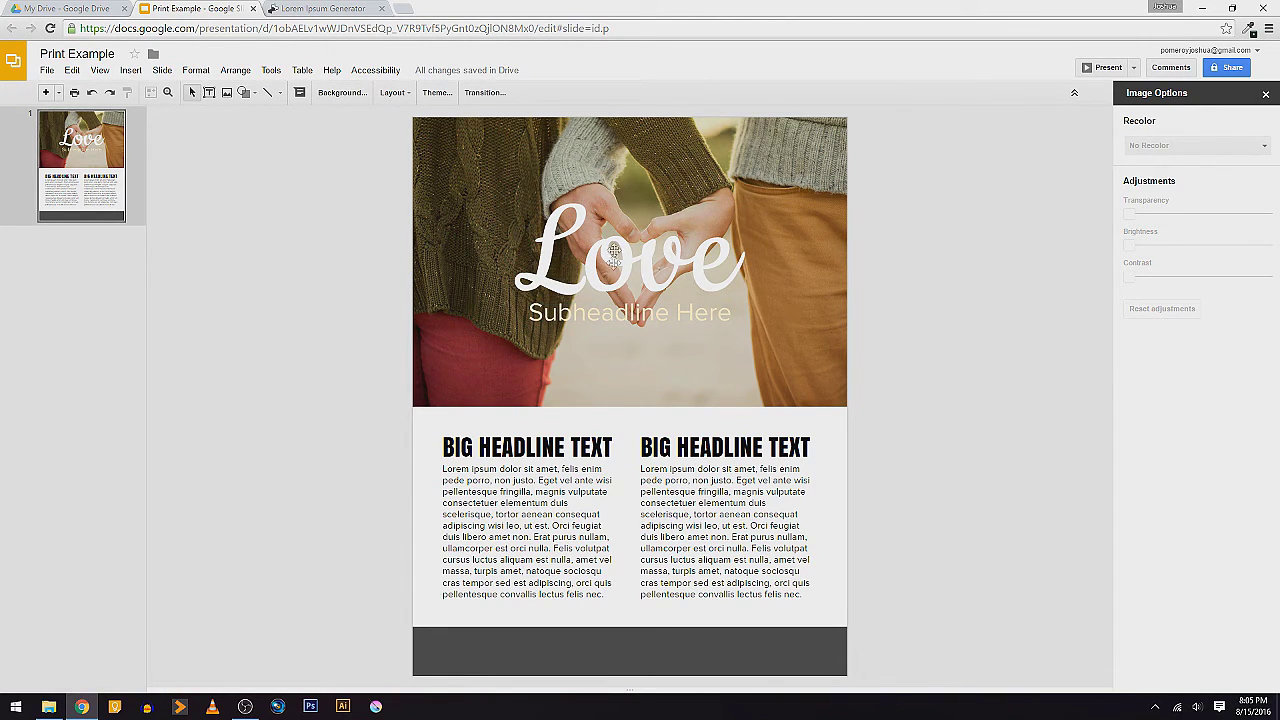
Try cropping the photo inward from its lower-right corner and undo the crop.
click(829, 256)
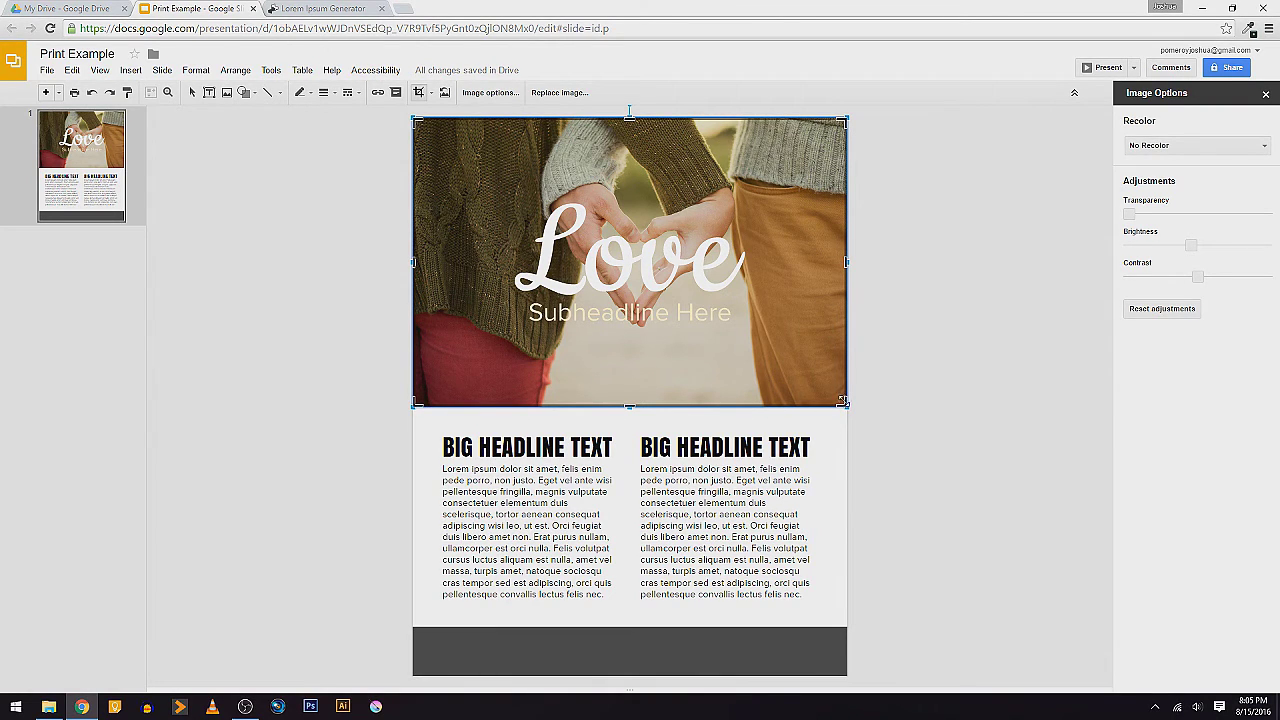
drag(843, 401, 795, 352)
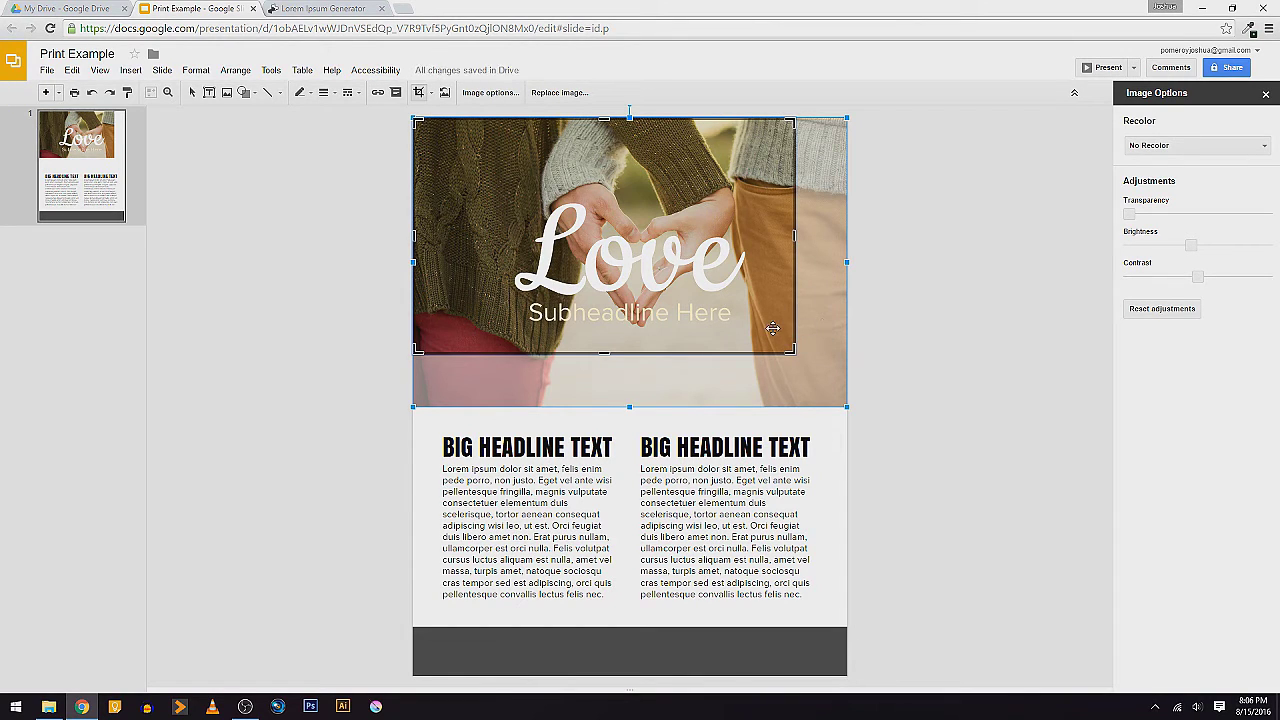
key(ctrl+z)
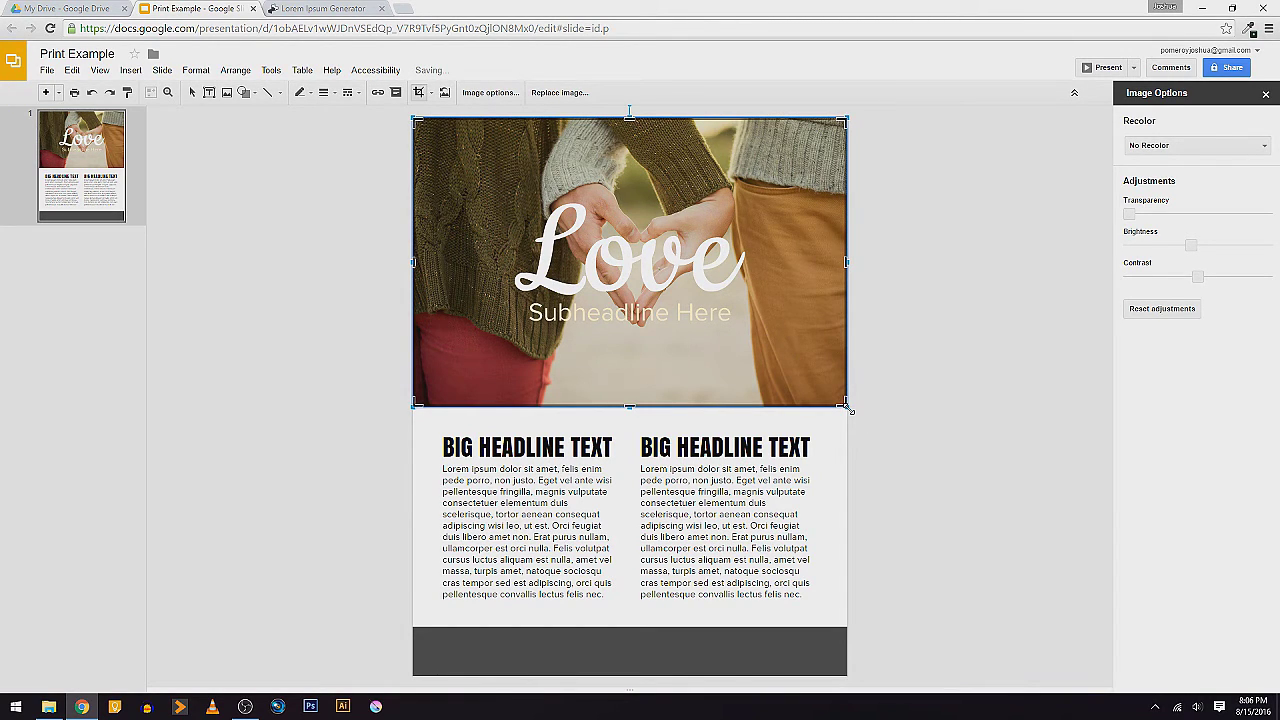
Enlarge the photo within its unchanged crop frame, centre it horizontally with lower edges aligned, and apply the crop.
mouse_move(848, 408)
mouse_down()
mouse_move(916, 454)
mouse_move(869, 420)
mouse_move(856, 388)
mouse_up()
drag(877, 276, 863, 244)
mouse_move(883, 363)
mouse_down()
mouse_move(874, 376)
mouse_move(871, 341)
mouse_move(869, 367)
mouse_up()
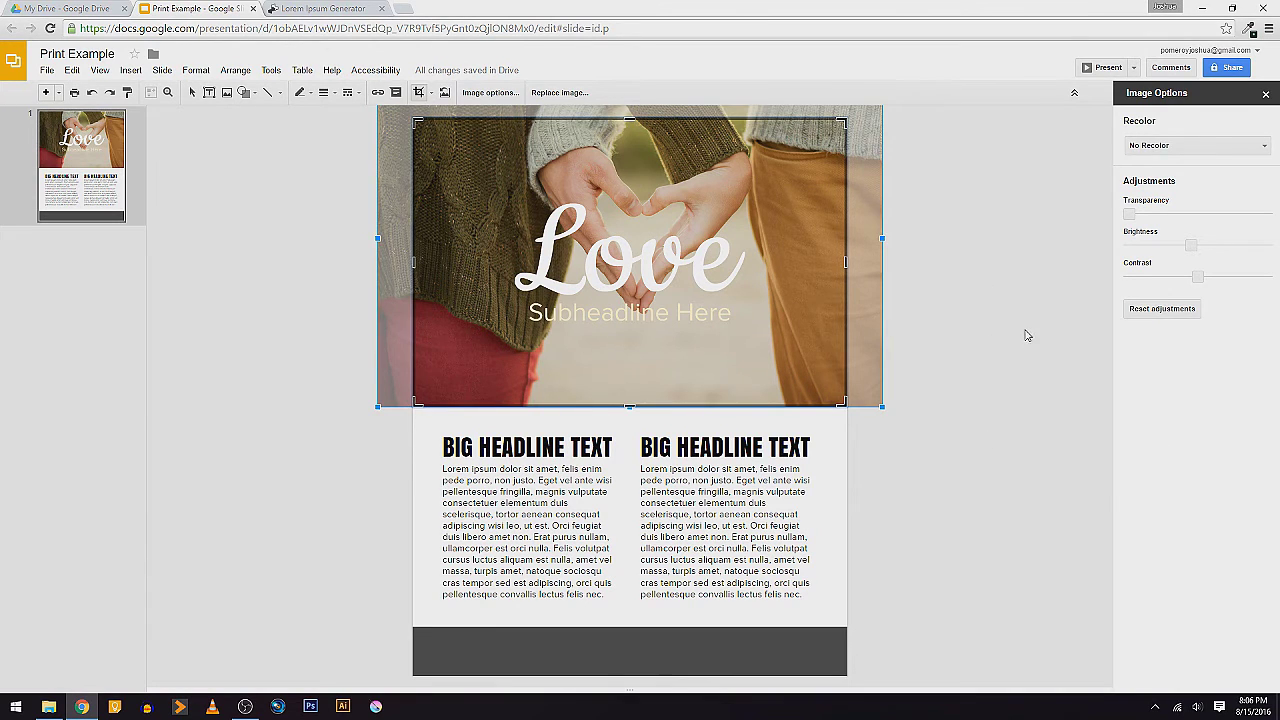
key(Return)
click(993, 376)
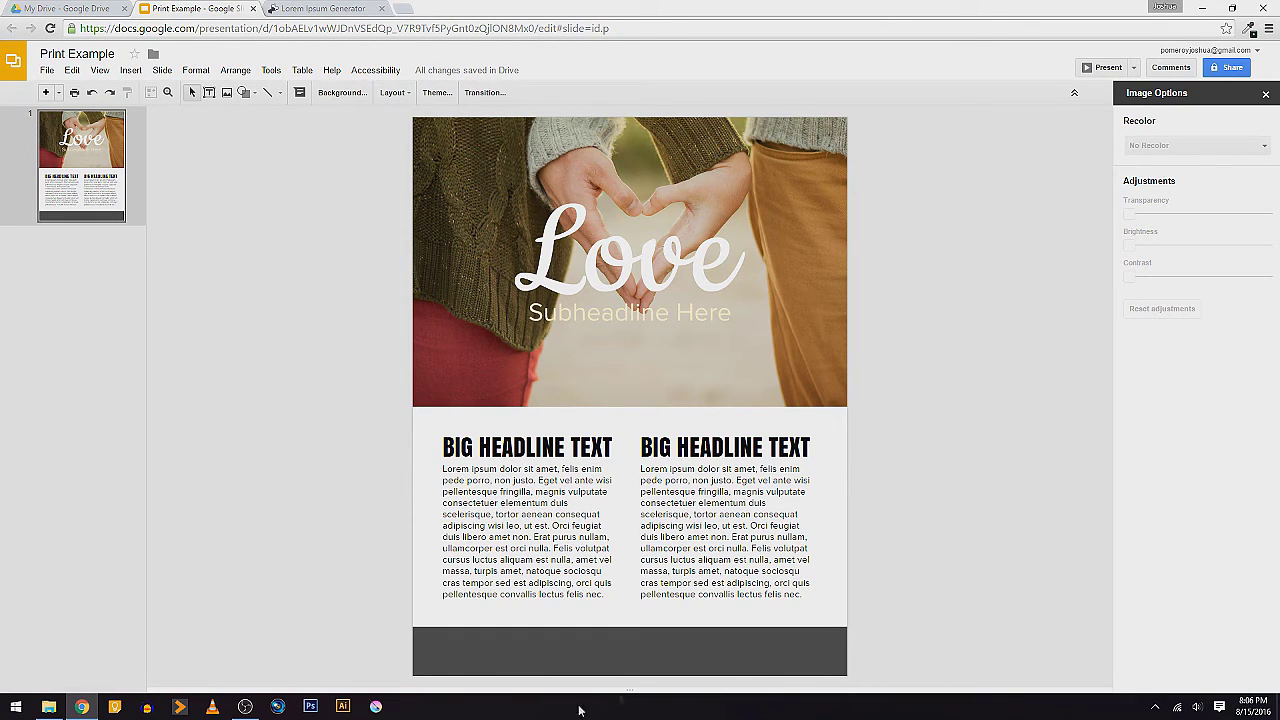
Add the white text "Face Info Goes Here" inside the dark footer bar.
click(677, 651)
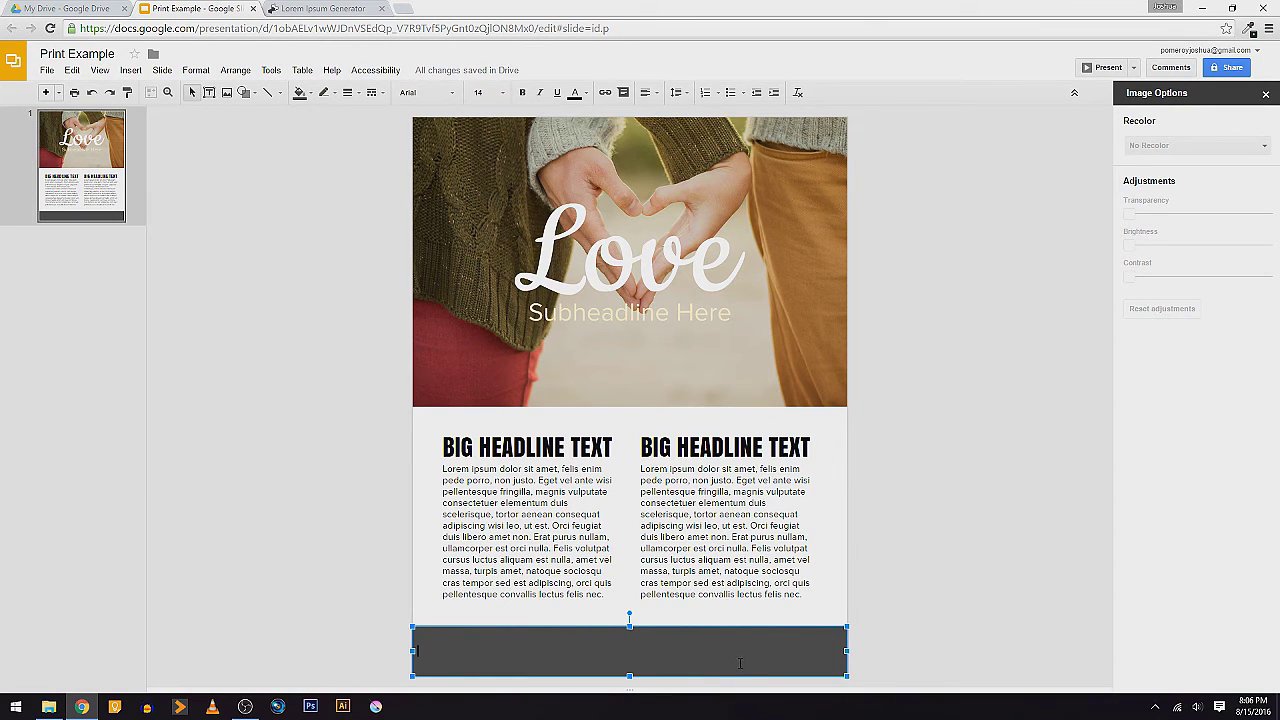
click(585, 93)
click(692, 140)
text(Face Info Go)
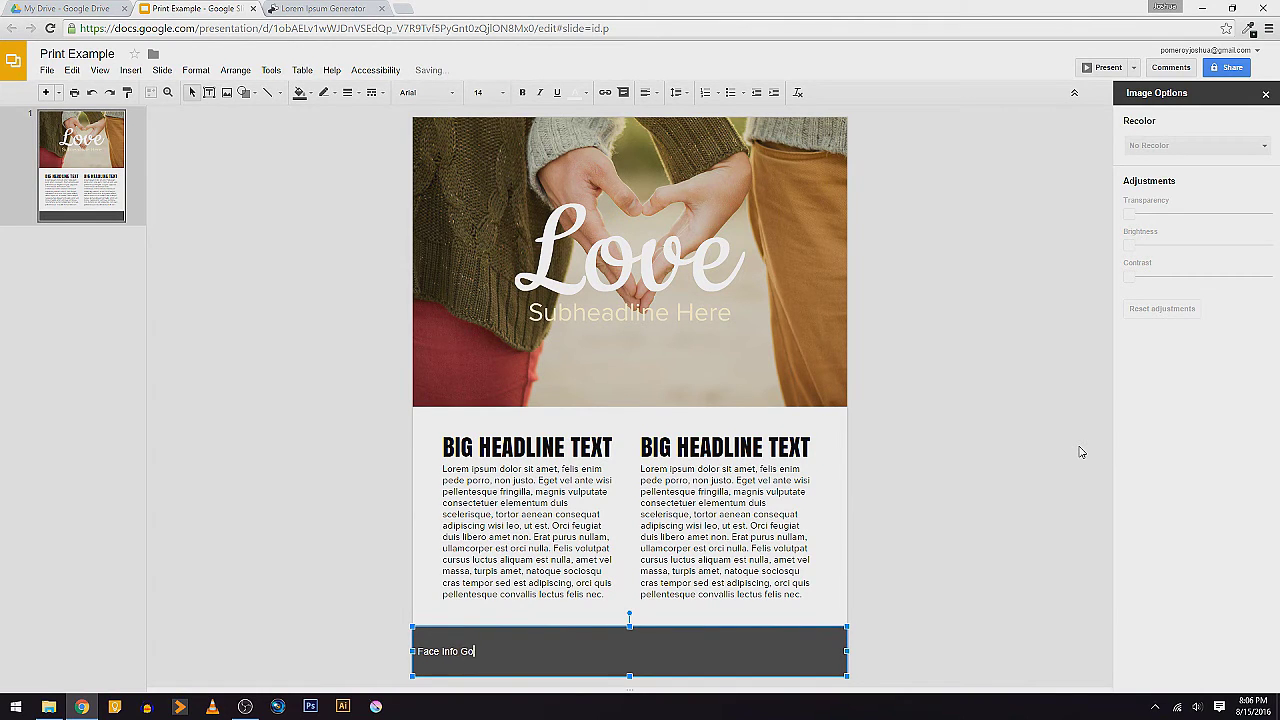
text(es Here)
Set the footer text to double line spacing and centre it horizontally in the bar.
key(ctrl+a)
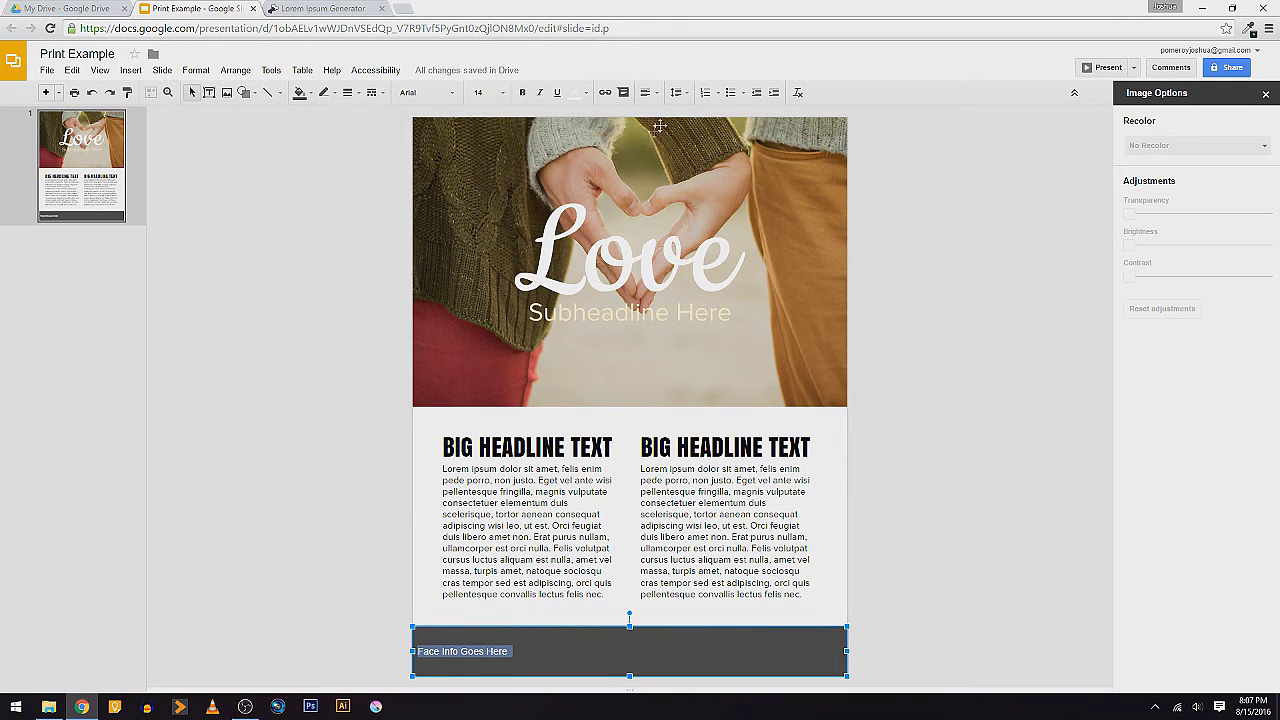
click(687, 93)
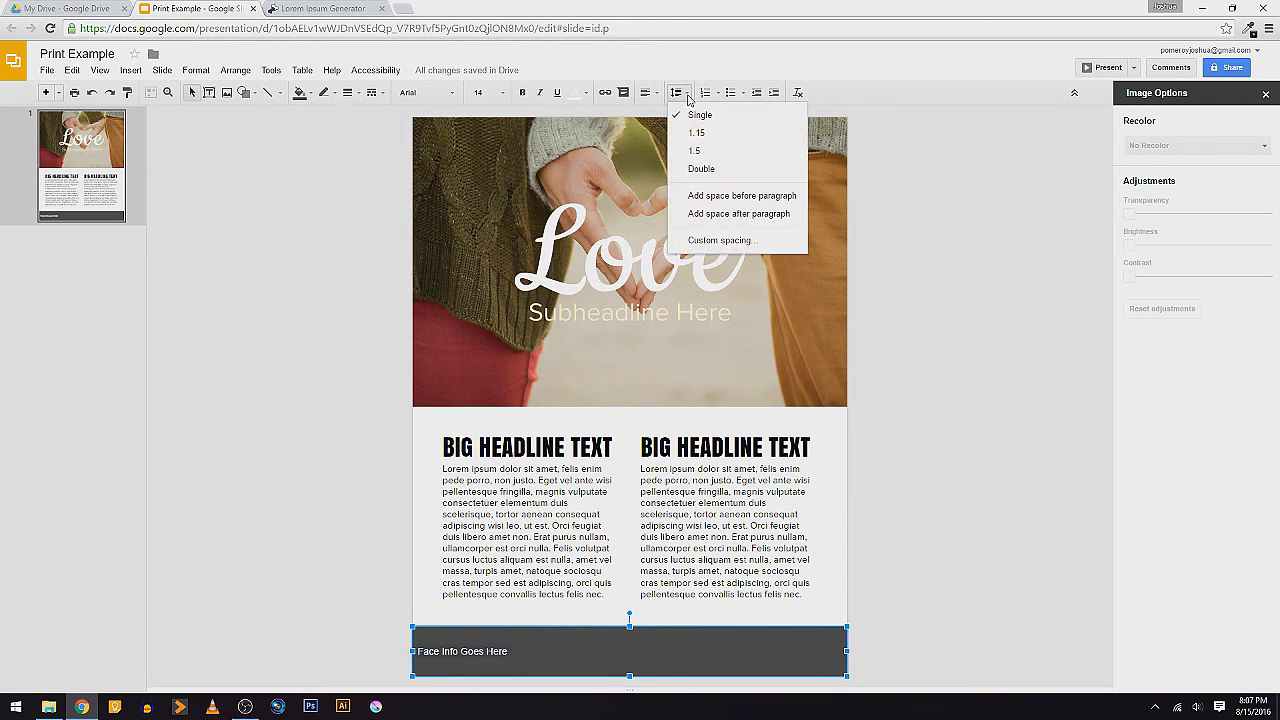
click(700, 168)
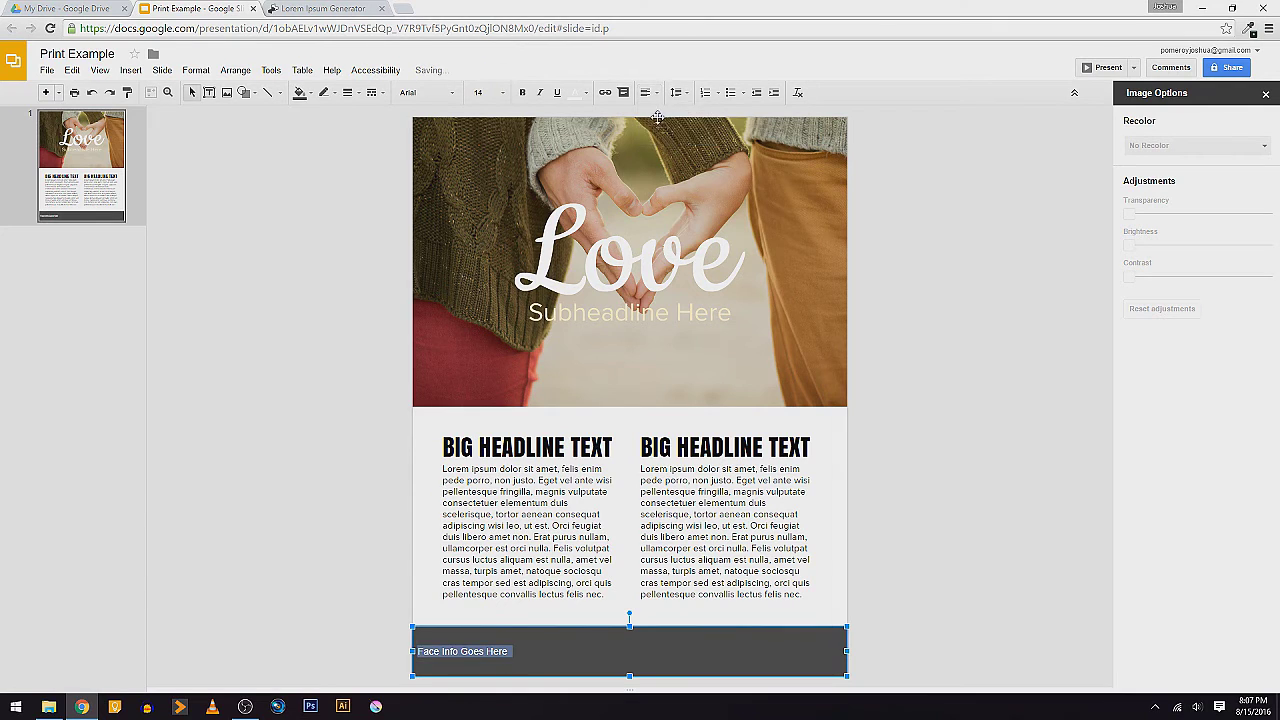
click(652, 92)
click(667, 126)
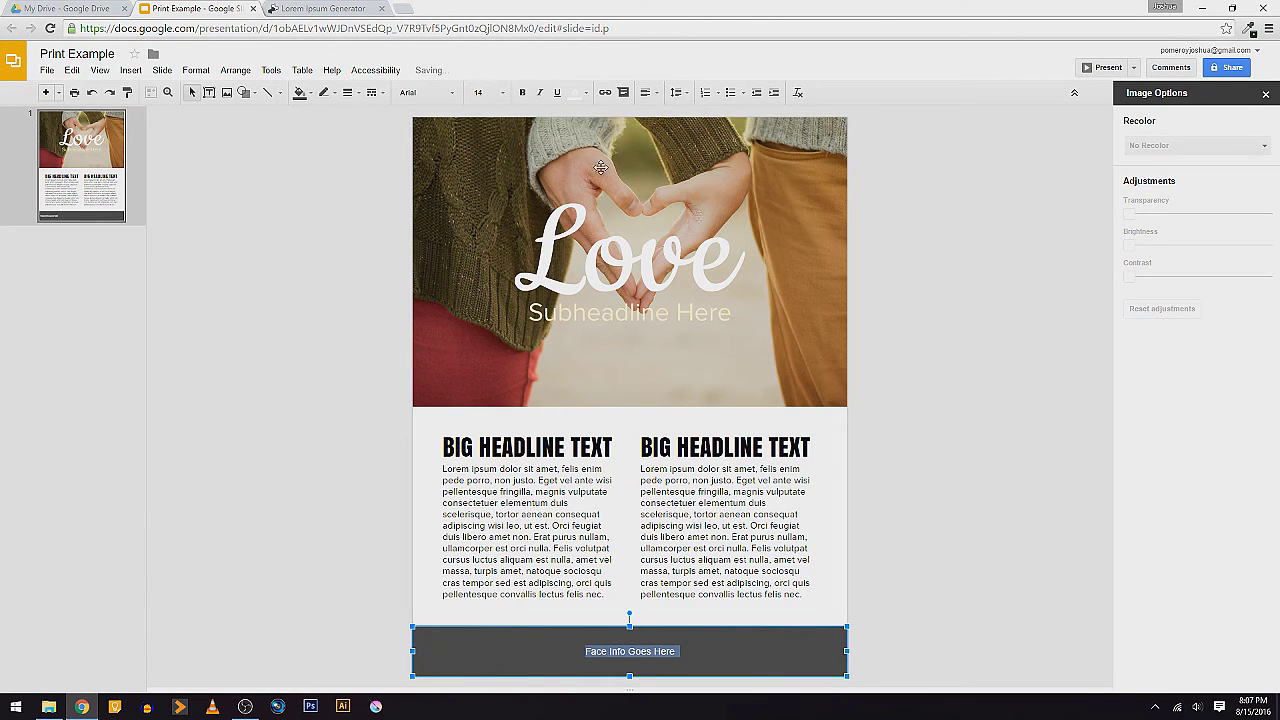
Format the footer text in Anton at size 18.
click(425, 92)
click(436, 155)
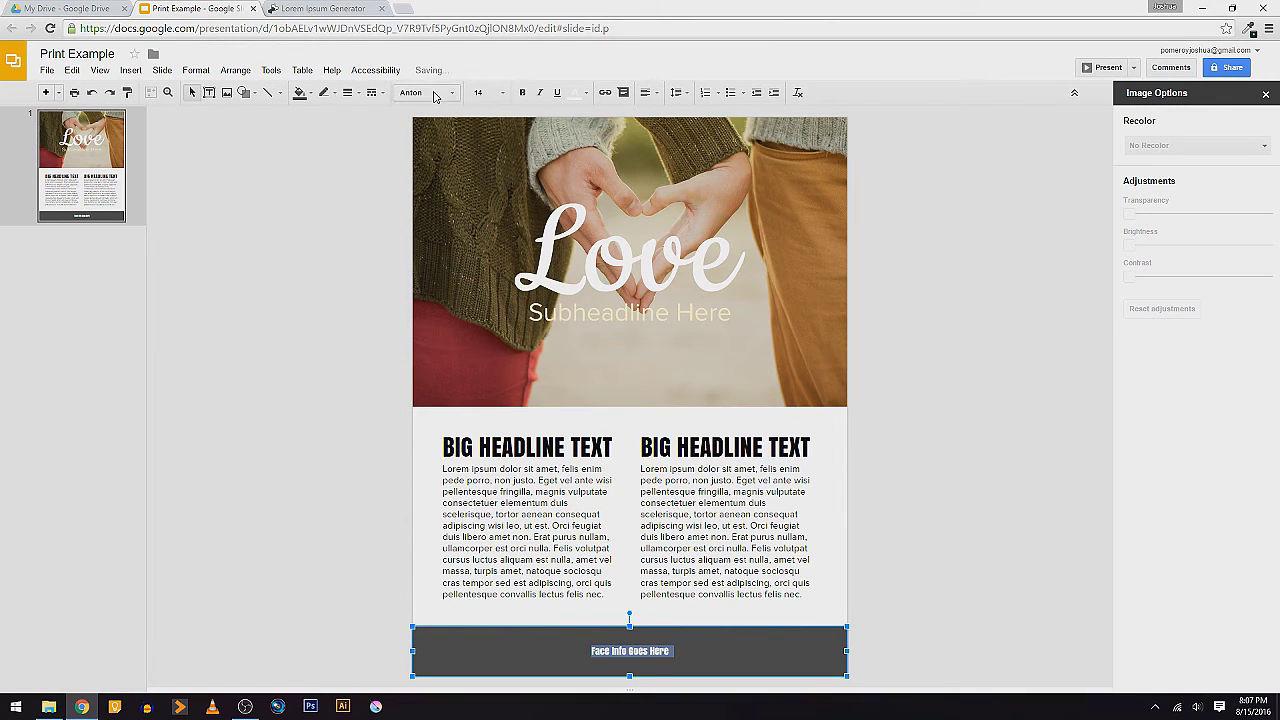
click(508, 94)
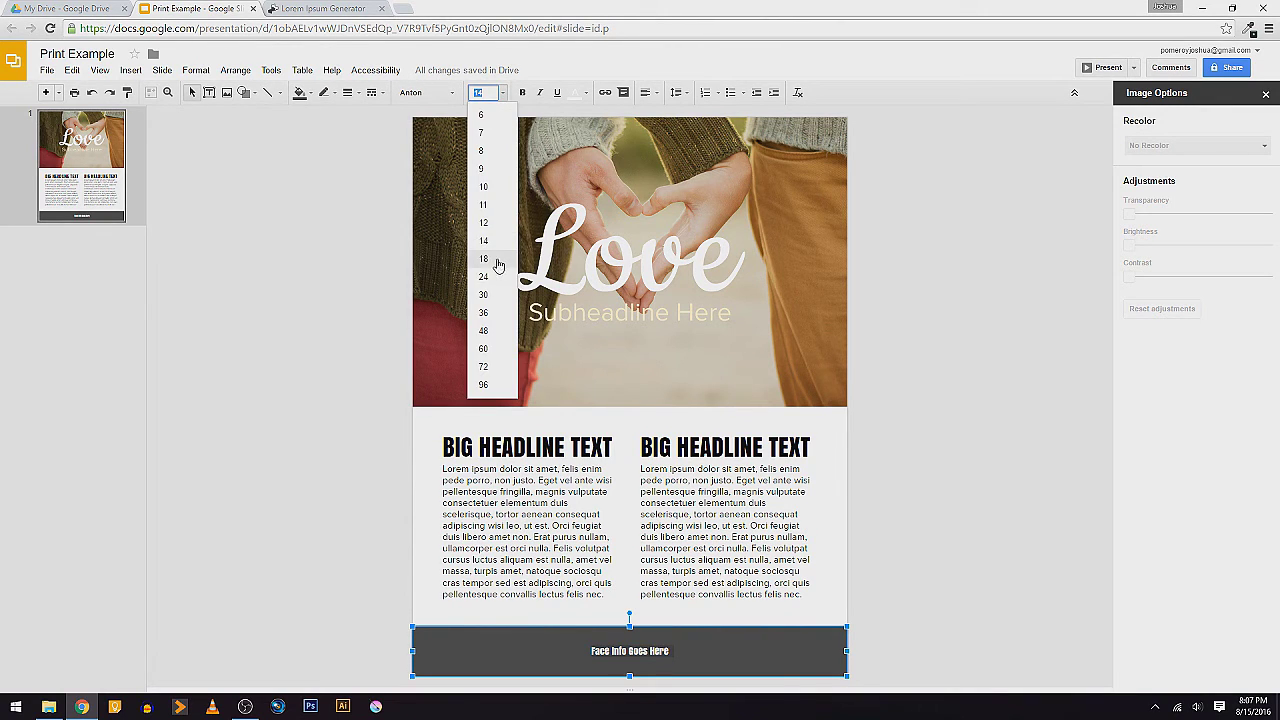
click(494, 277)
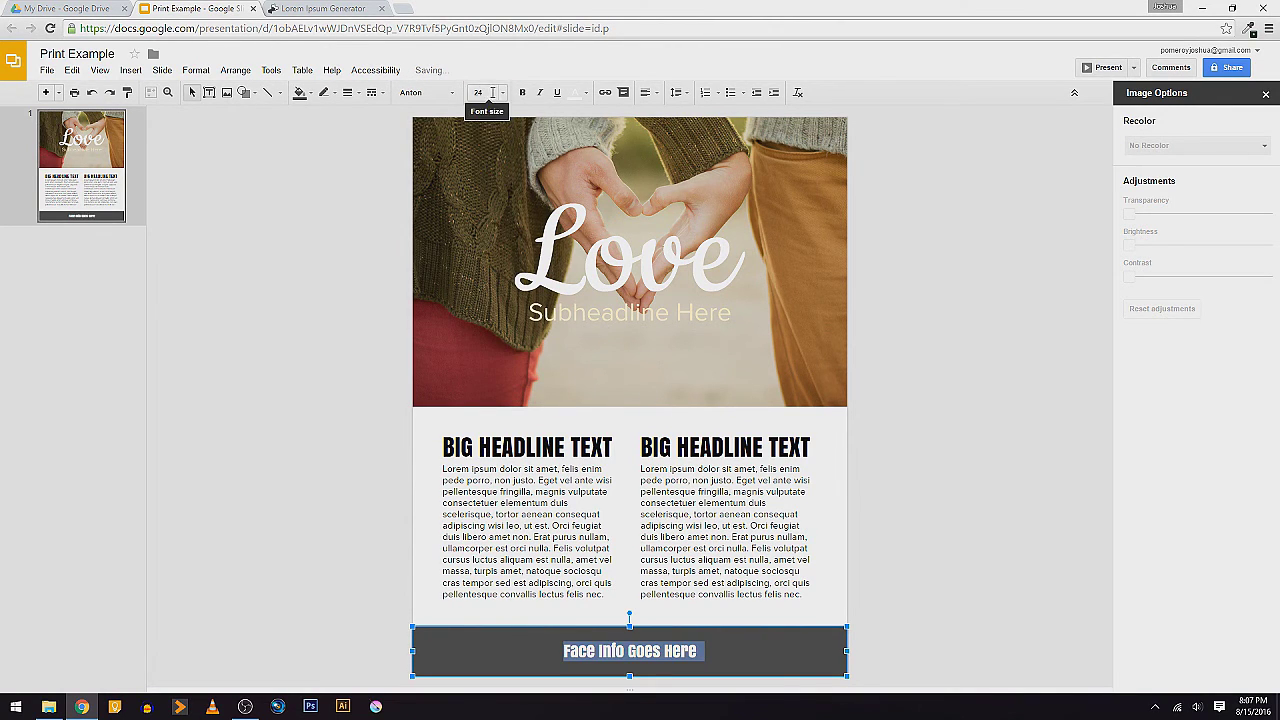
click(492, 92)
click(483, 259)
click(970, 487)
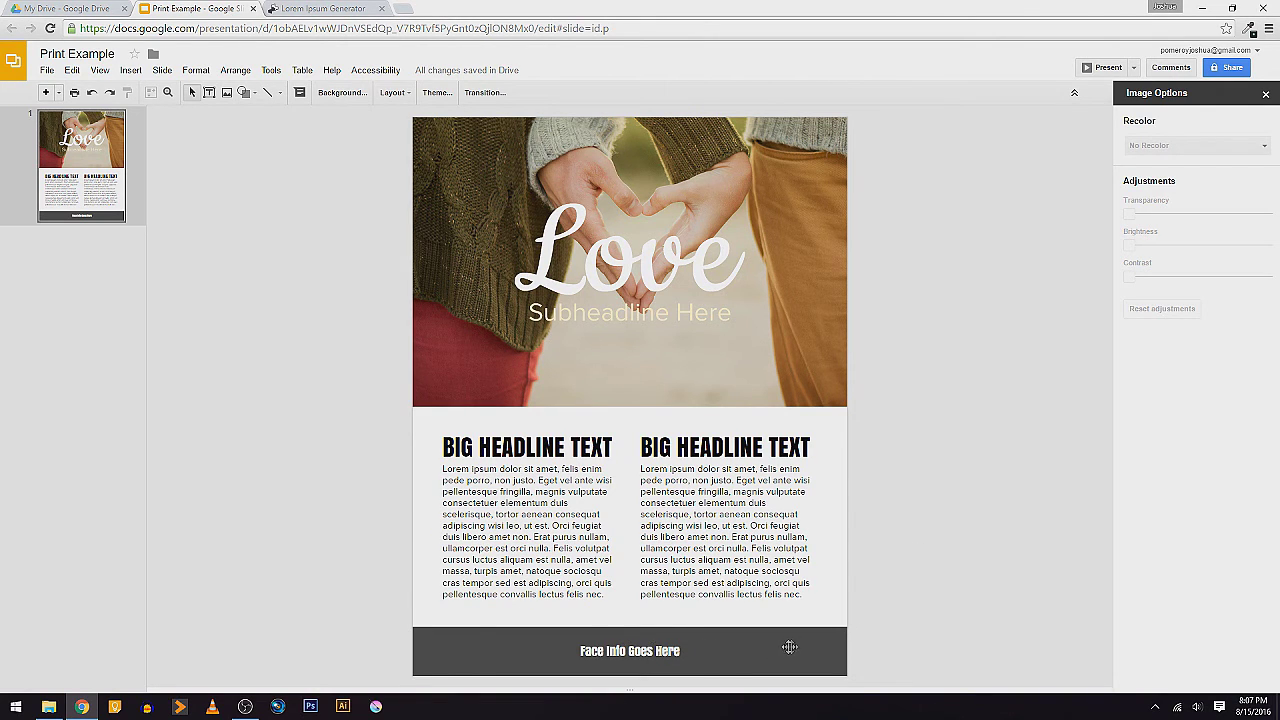
drag(790, 647, 354, 611)
drag(371, 320, 366, 314)
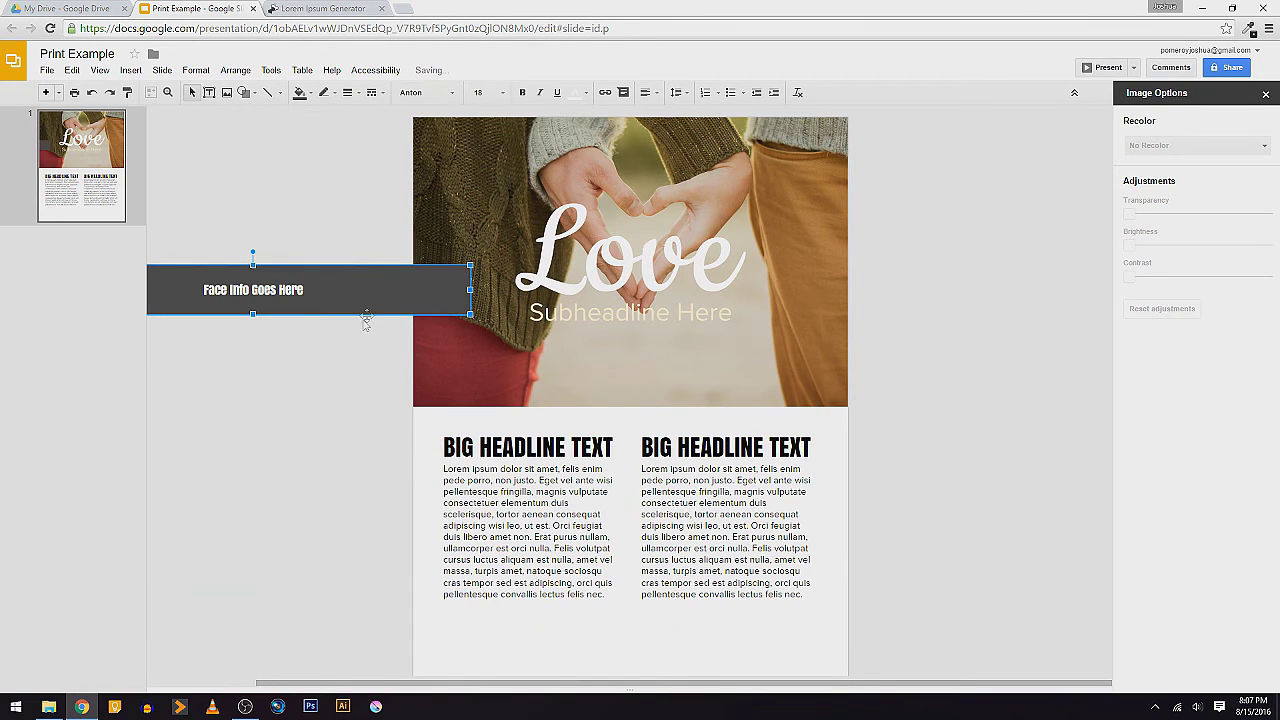
key(ctrl+z)
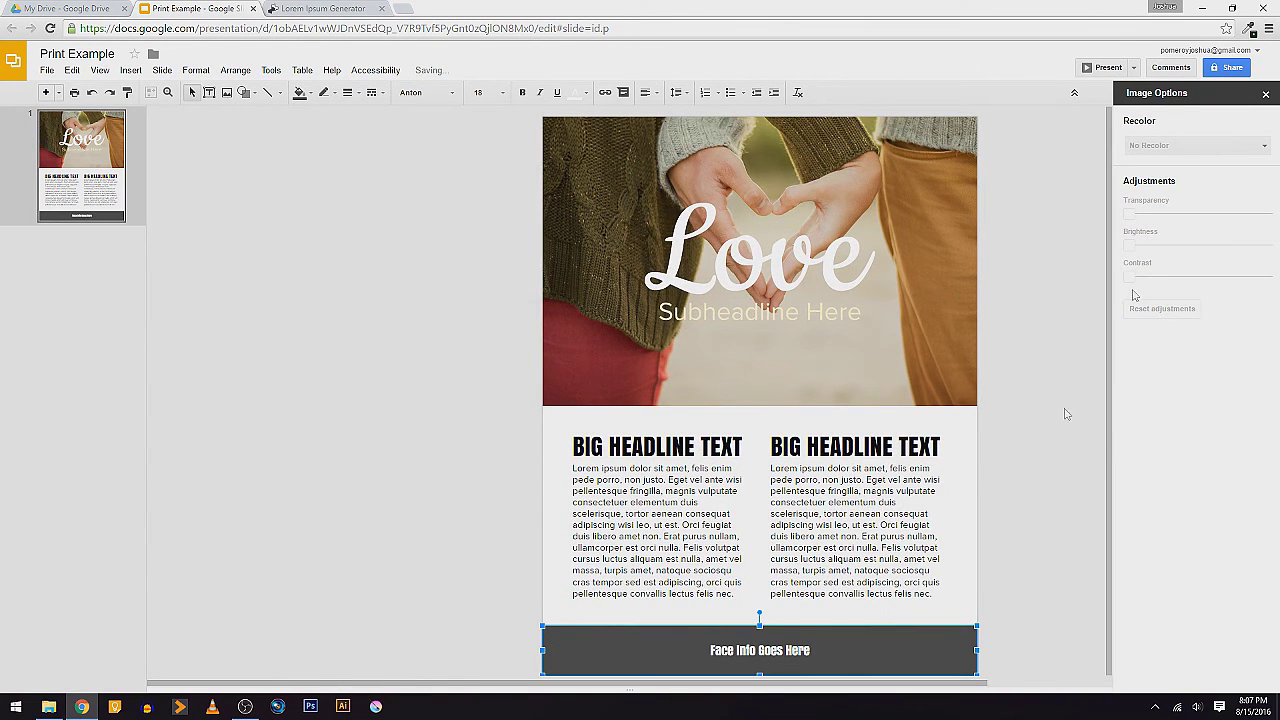
Close the image options and deselect the footer bar.
click(1265, 93)
click(1044, 472)
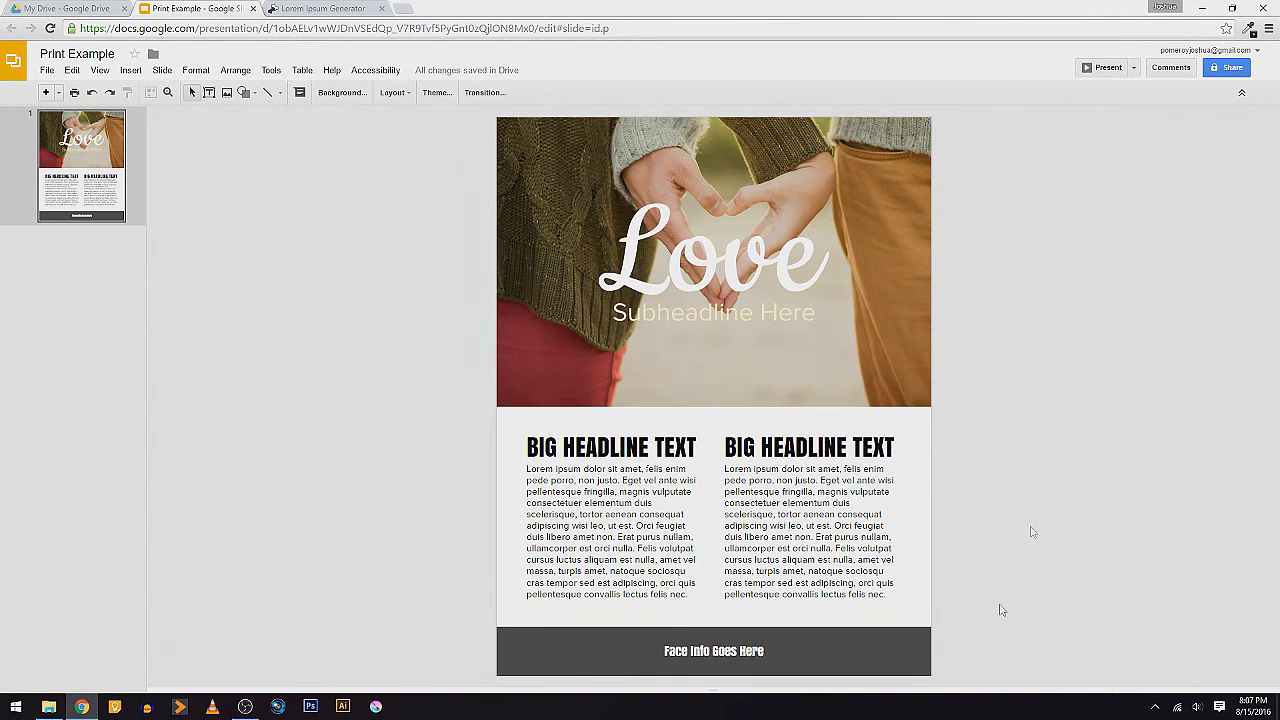